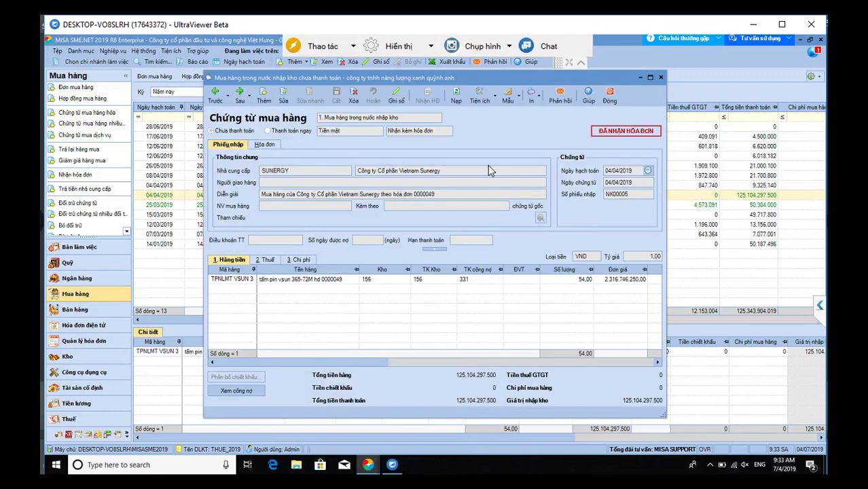
left_click(284, 95)
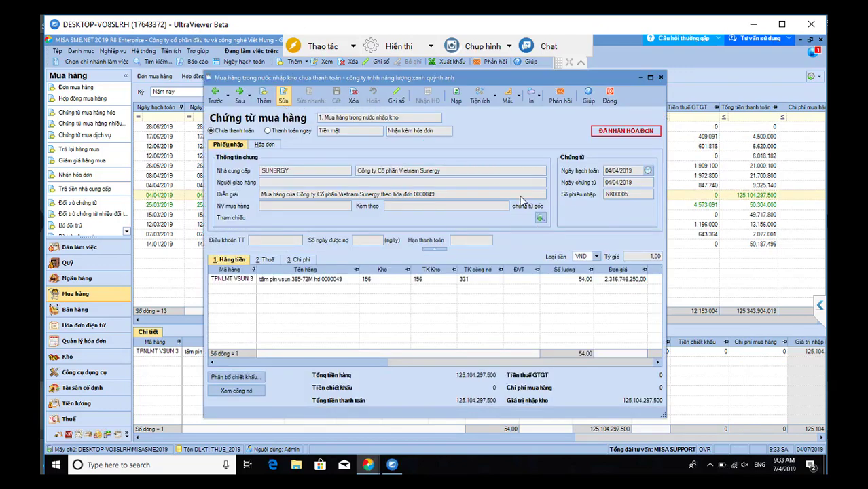
left_click(597, 259)
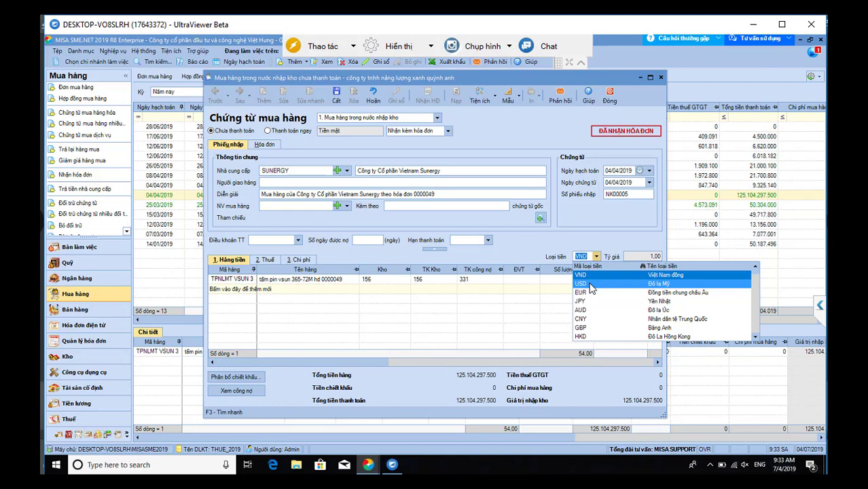
left_click(609, 95)
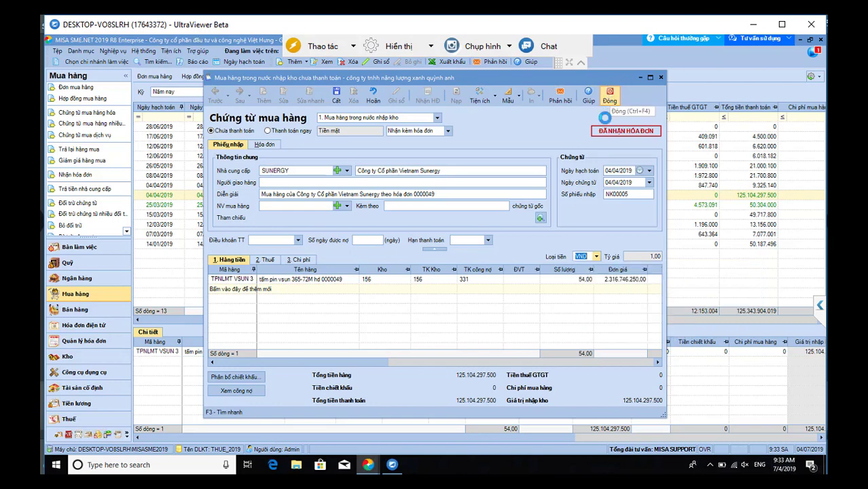
left_click(609, 95)
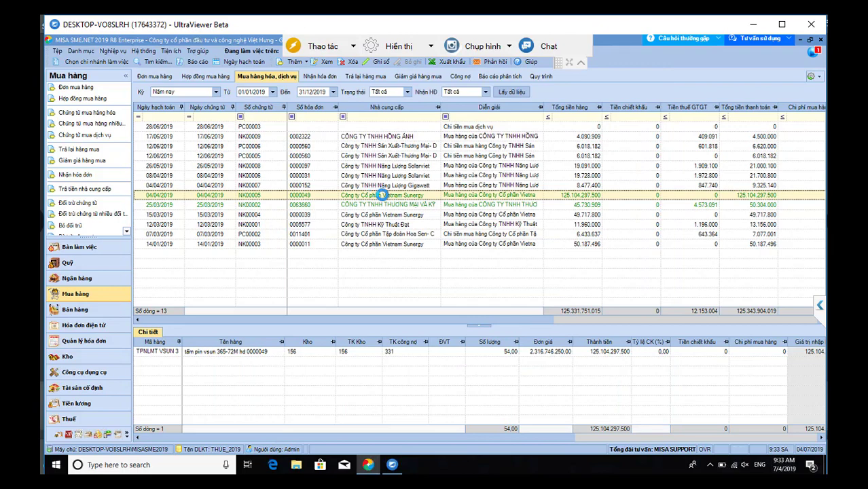
Step: Open the 04/04/2019 Vietnam Sunergy purchase voucher for editing, save it as is and close it
mouse_move(382, 195)
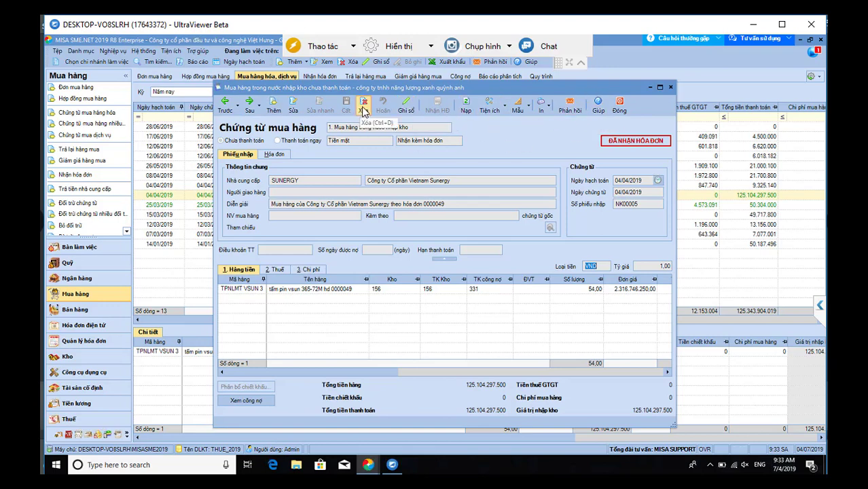
left_click(296, 114)
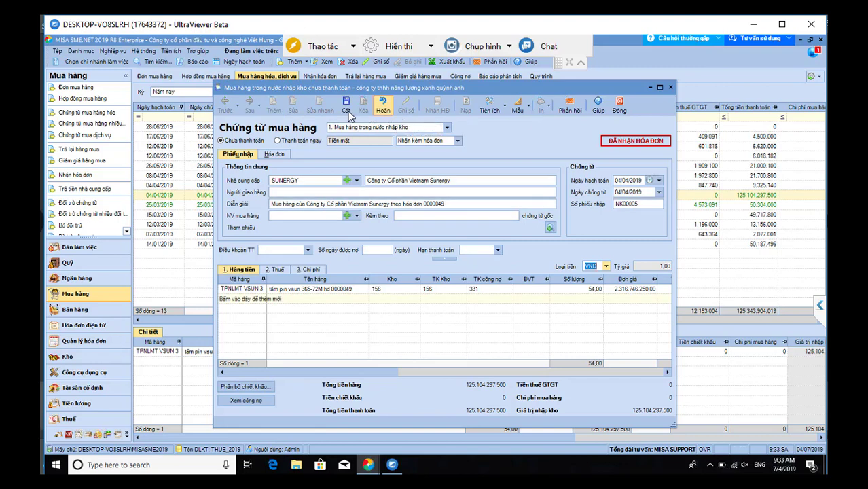
left_click(347, 113)
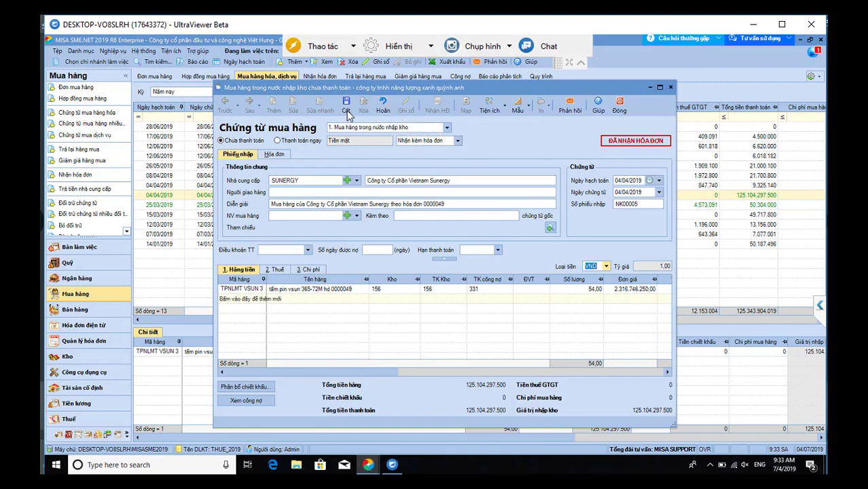
left_click(618, 107)
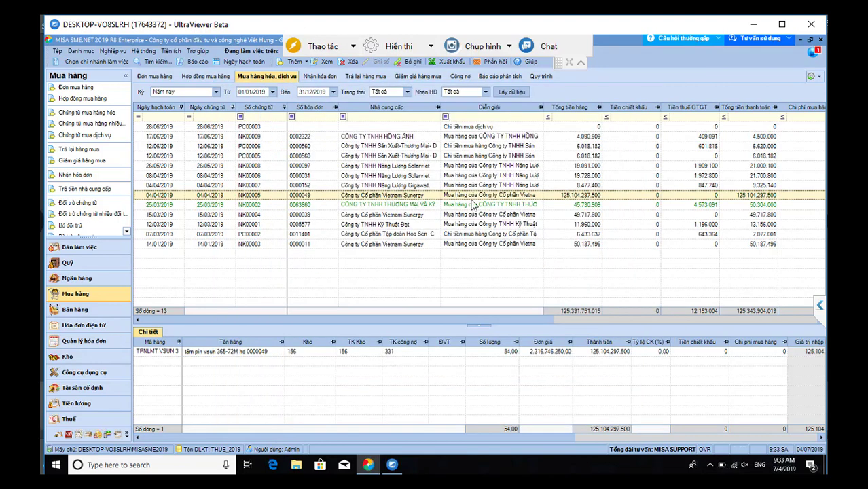
Step: Reopen the 04/04/2019 Vietnam Sunergy purchase voucher, unpost it (Bỏ ghi) and close it
left_click(410, 204)
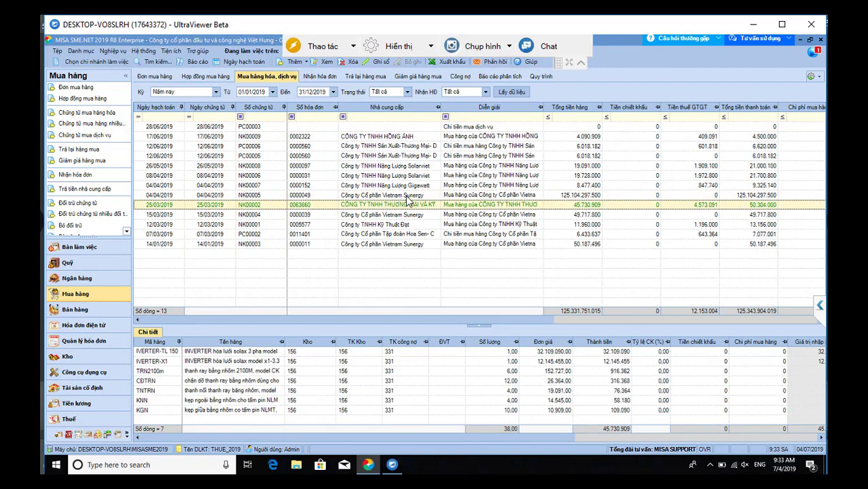
left_click(407, 195)
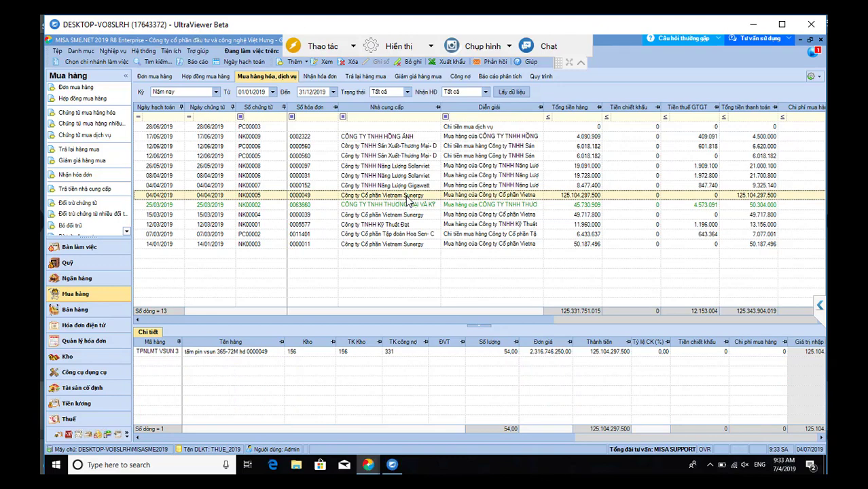
double_click(407, 195)
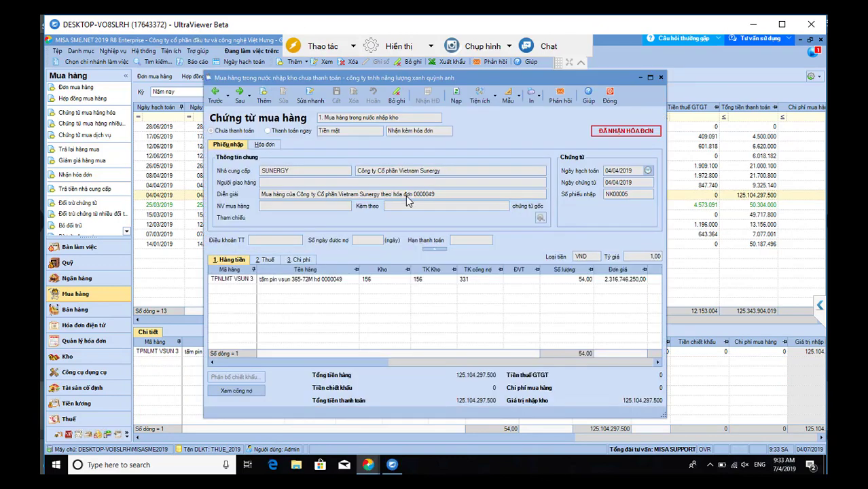
left_click(399, 101)
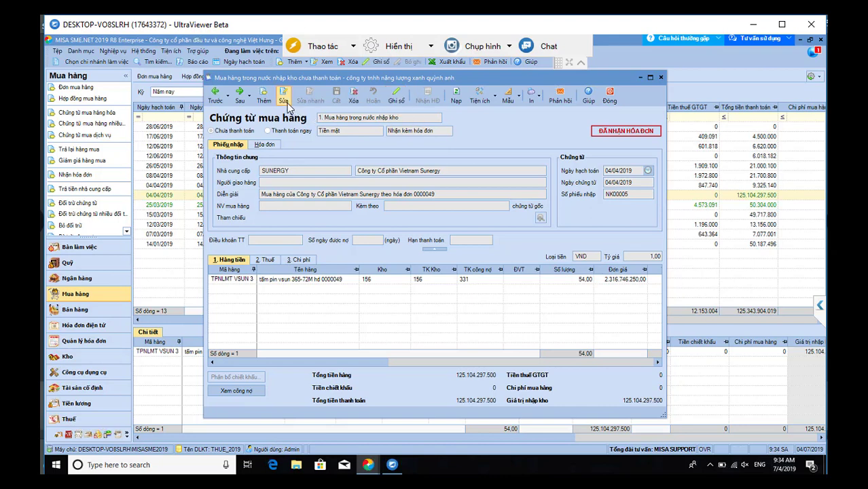
left_click(285, 103)
left_click(609, 101)
Step: Reopen the 04/04/2019 Vietnam Sunergy voucher for editing and change its currency (Loại tiền) to USD
left_click(402, 203)
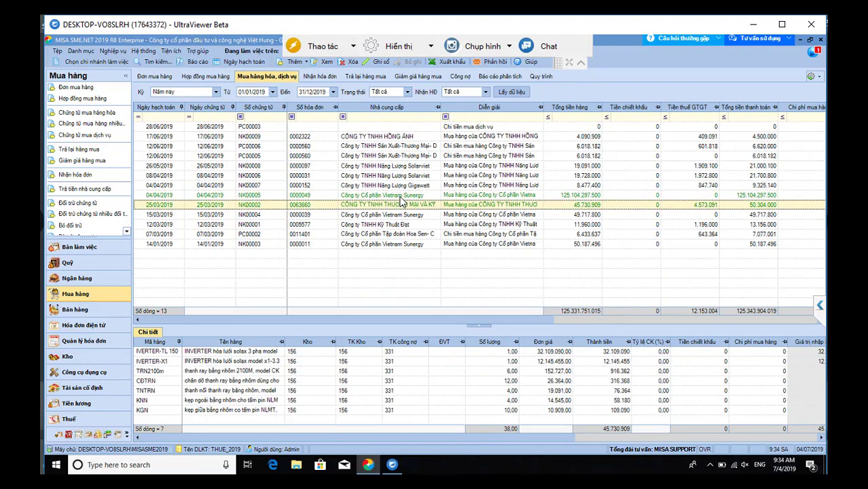
left_click(400, 197)
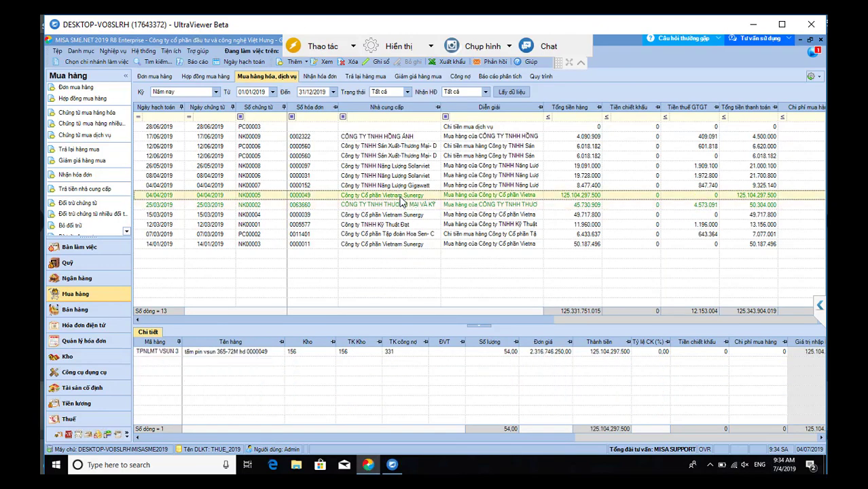
double_click(400, 198)
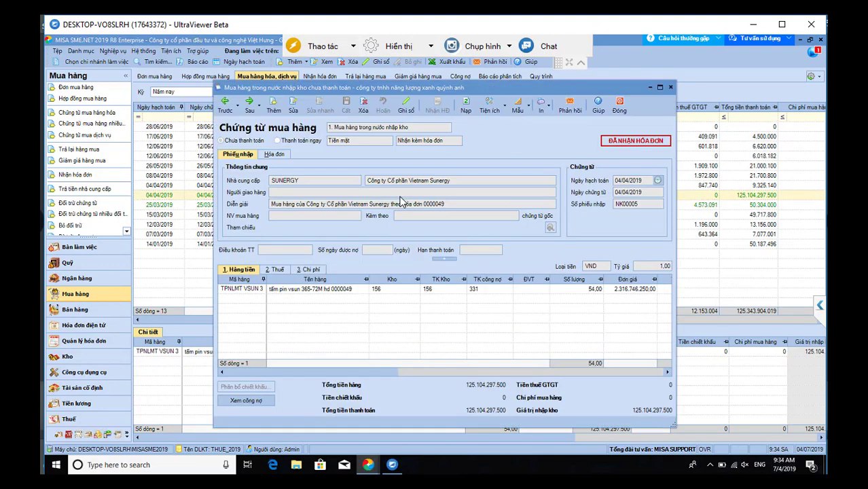
left_click(293, 108)
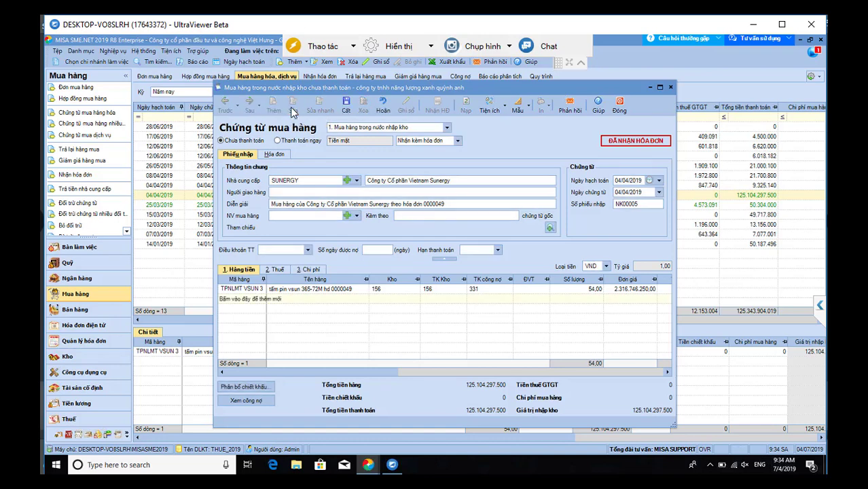
left_click(606, 266)
left_click(598, 285)
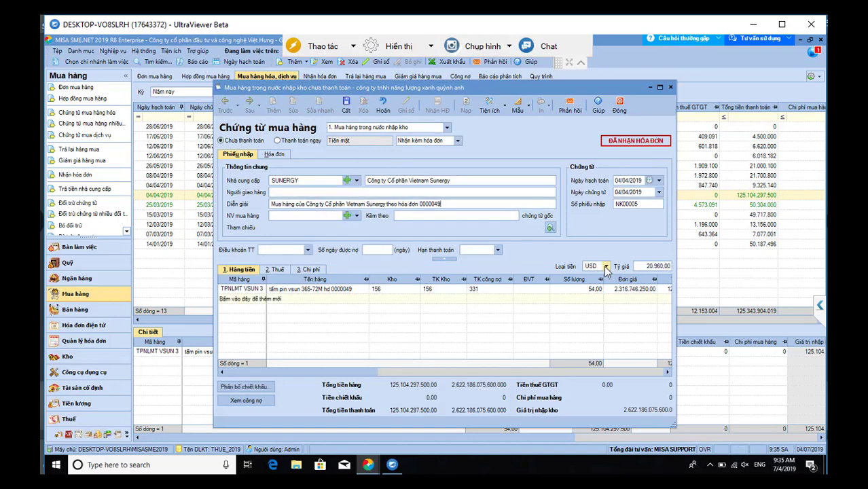
Step: Check the voucher's exchange rate, unit price and line amount, and close it without saving the changes
left_click(645, 267)
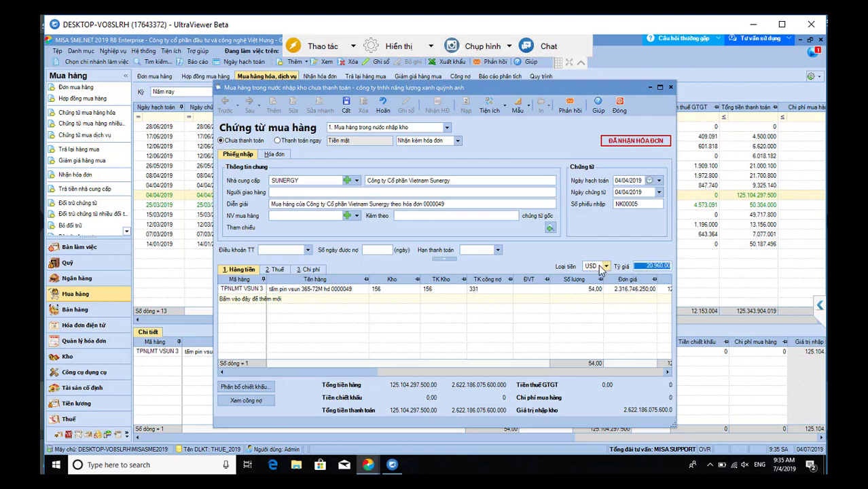
left_click(592, 290)
left_click(626, 291)
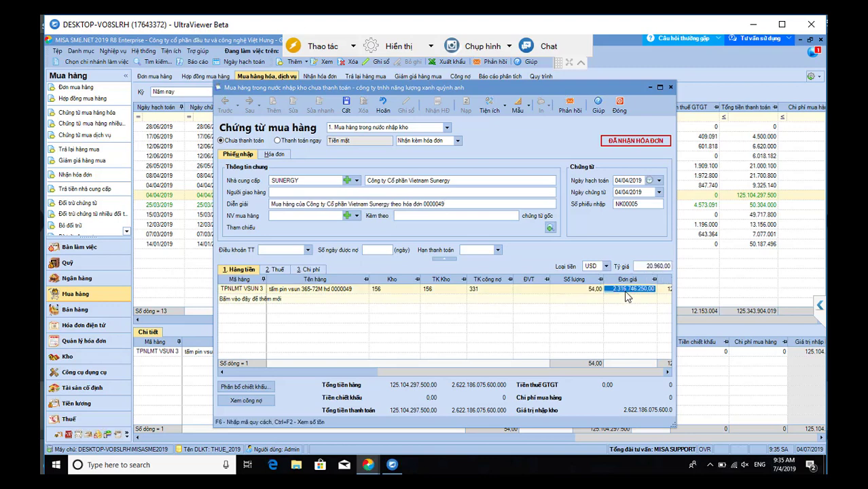
key("Tab")
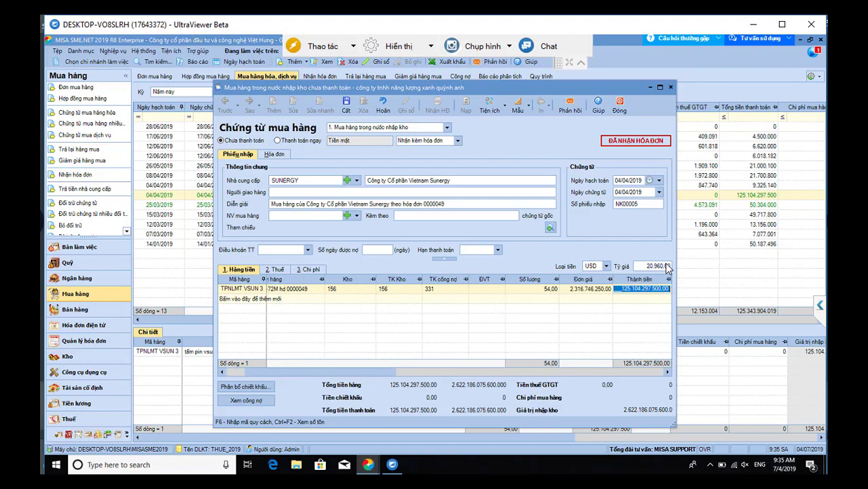
left_click(617, 108)
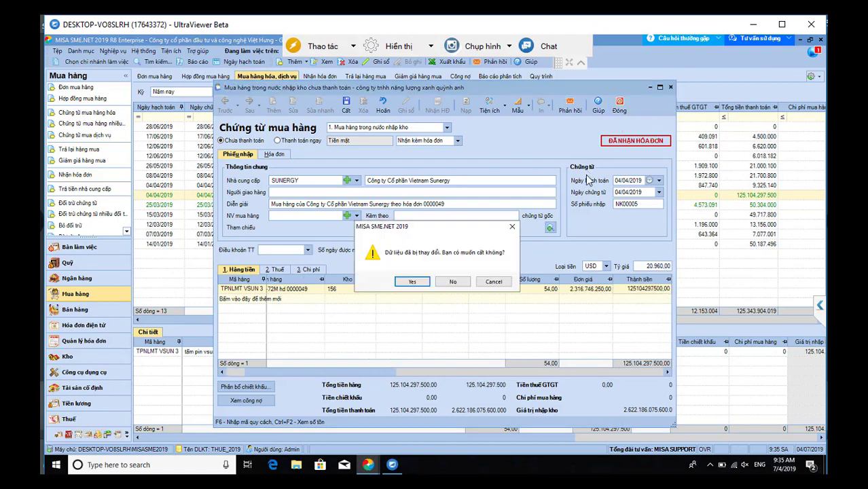
left_click(453, 281)
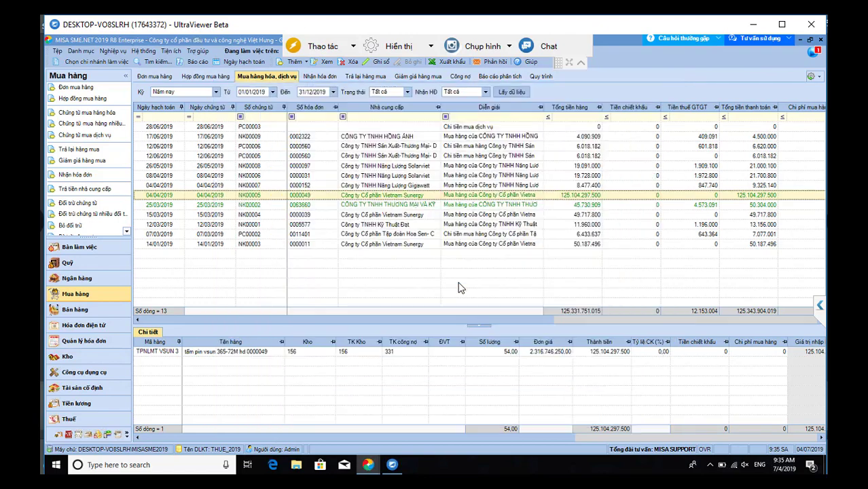
Step: Open the 12/06/2019 purchase voucher PC00005, review the codes and names of its office furniture items, and close it
left_click(465, 207)
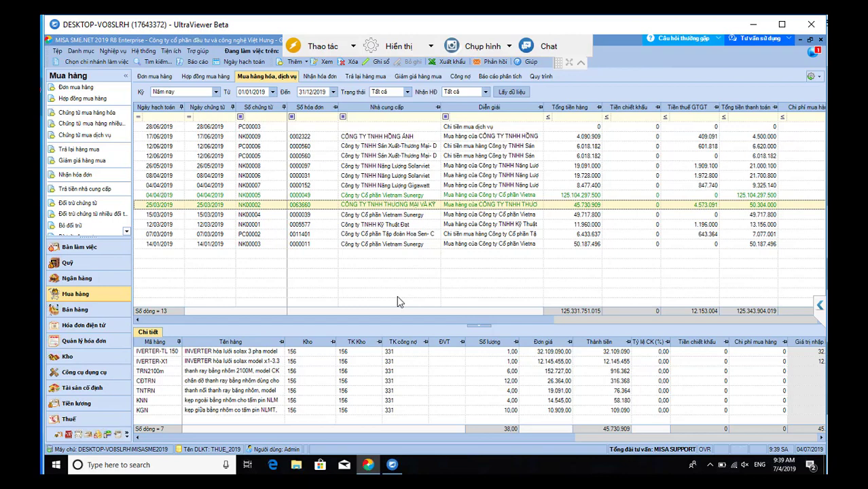
left_click(577, 167)
left_click(522, 156)
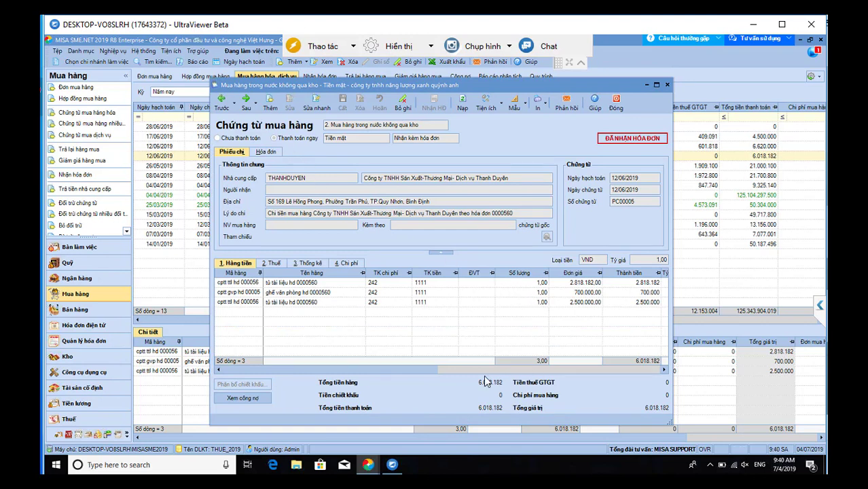
left_click(258, 284)
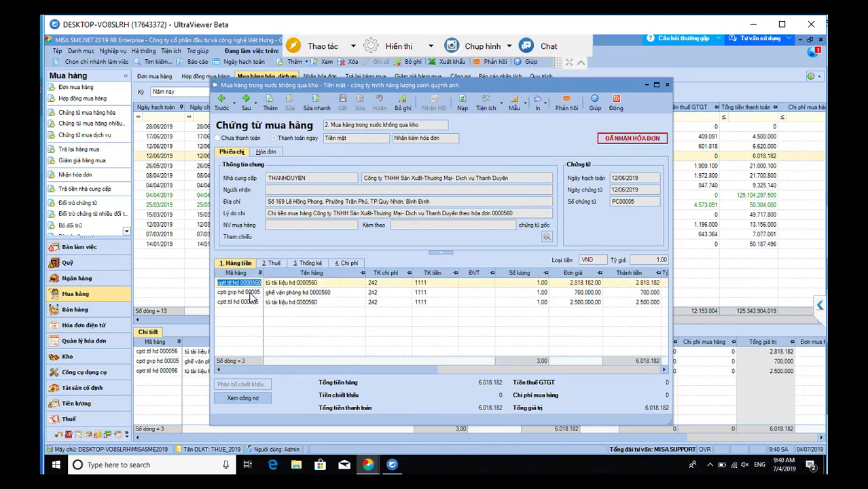
left_click(253, 293)
left_click(251, 302)
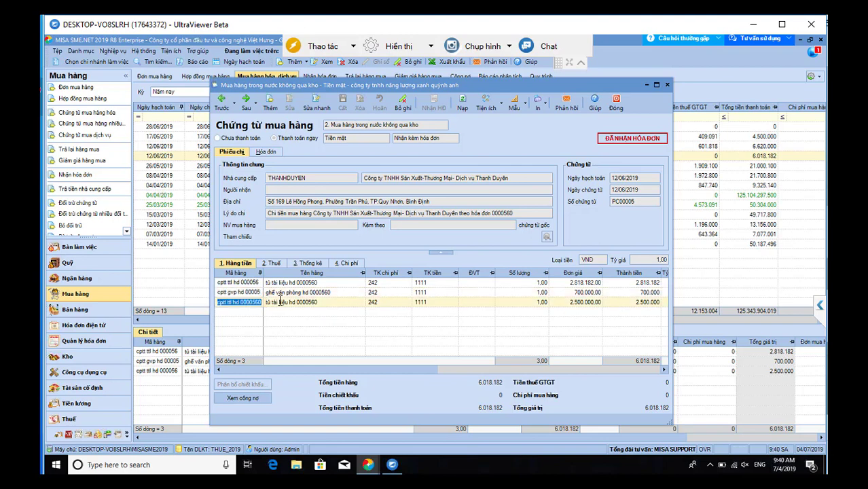
left_click(281, 302)
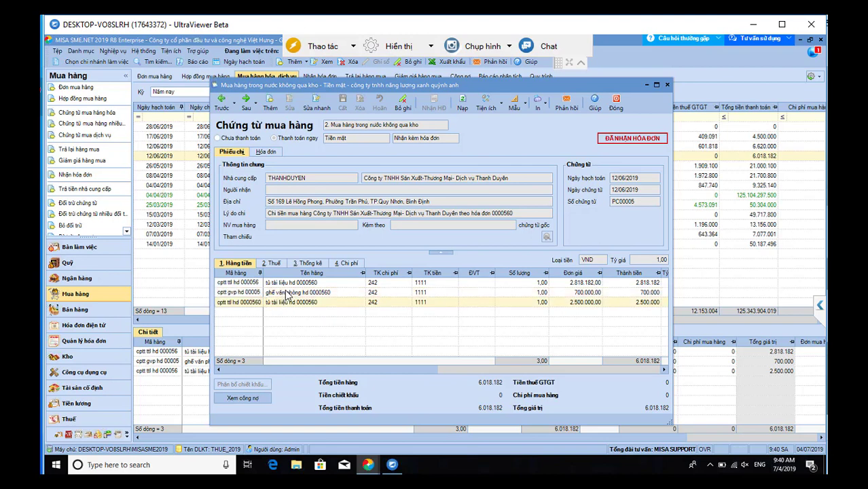
left_click(252, 282)
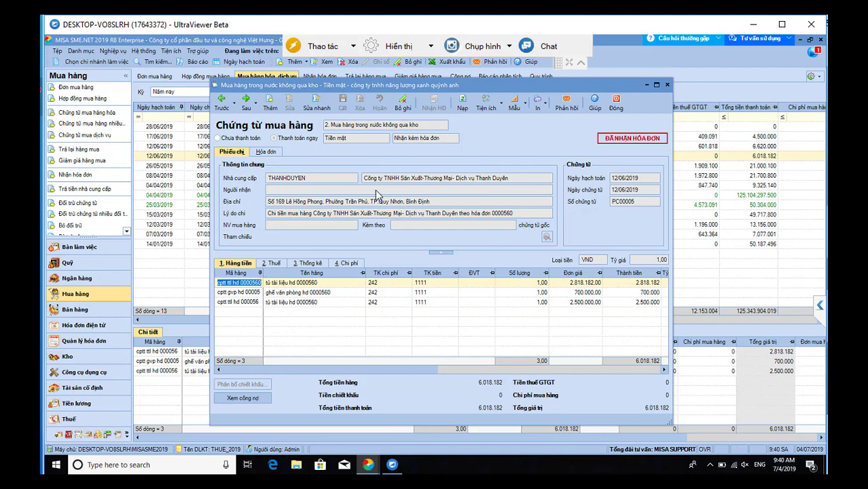
left_click(615, 103)
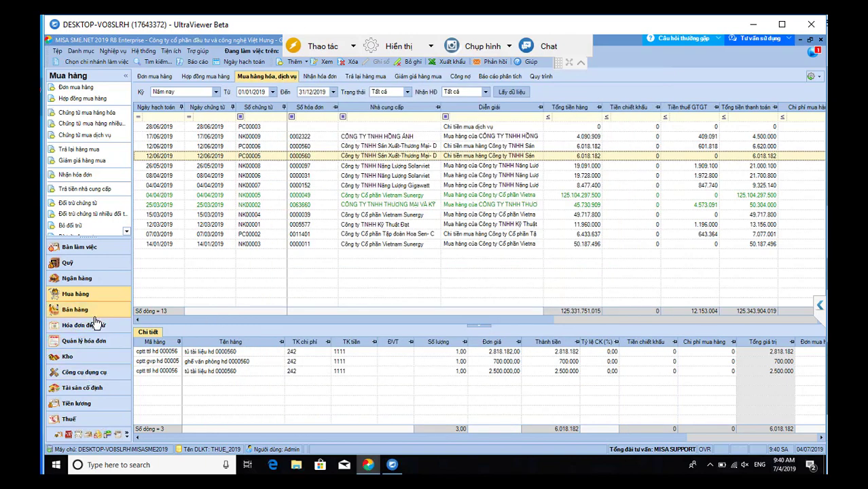
Step: Go to the tools and equipment module (Công cụ dụng cụ) and open the batch increase form, Ghi tăng CCDC hàng loạt
left_click(84, 372)
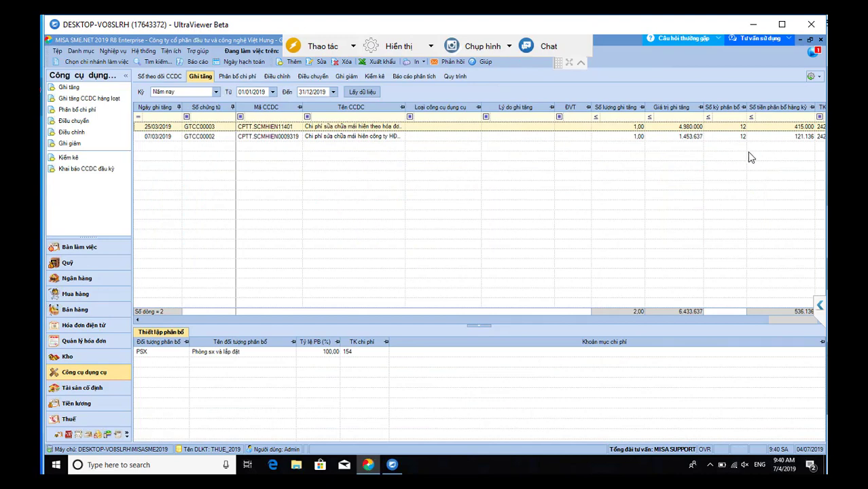
left_click(492, 137)
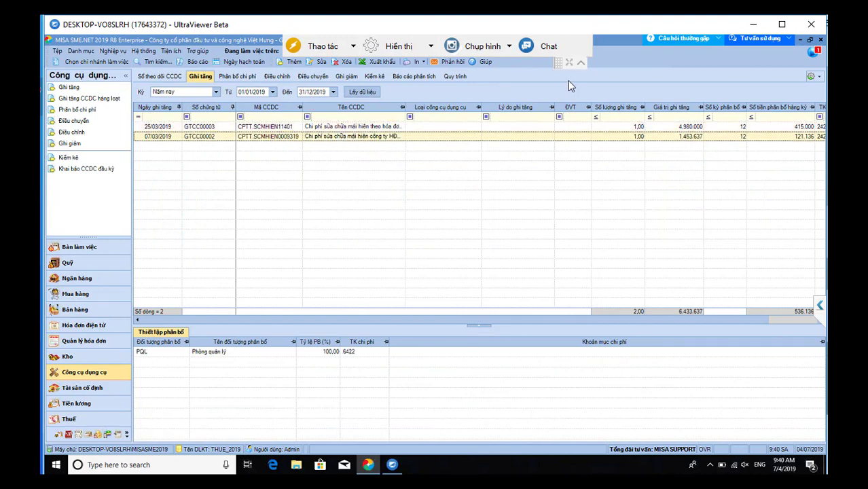
left_click(580, 61)
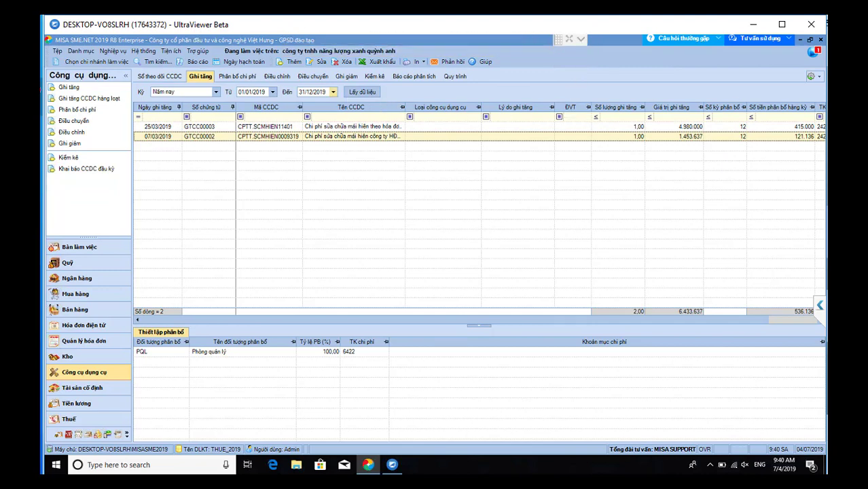
left_click(112, 51)
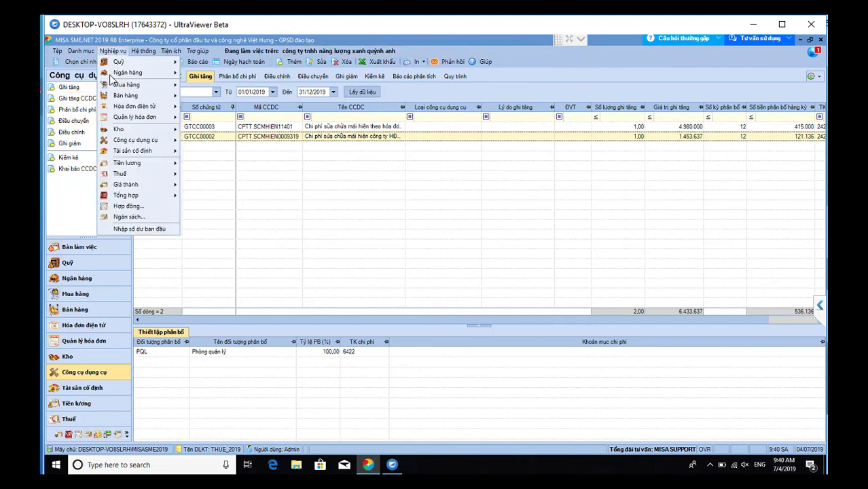
mouse_move(125, 141)
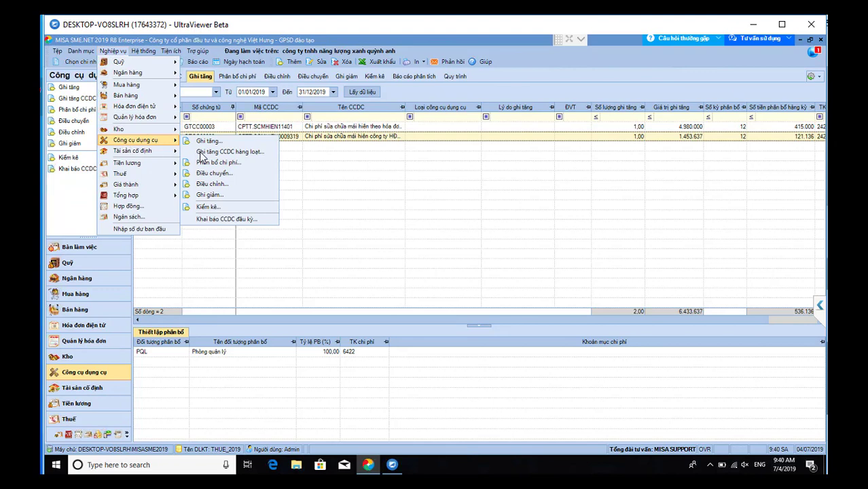
left_click(210, 151)
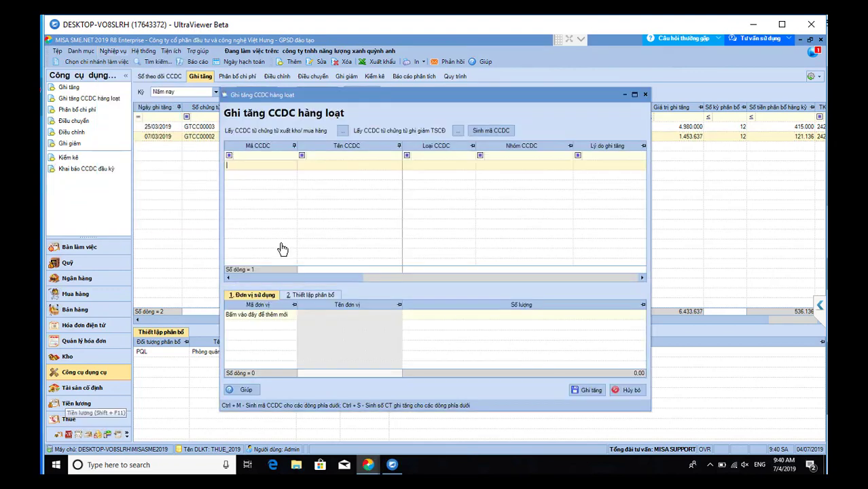
Step: In the voucher selection for the batch increase, load Mua hàng không qua kho purchases for the period Năm nay
left_click(342, 130)
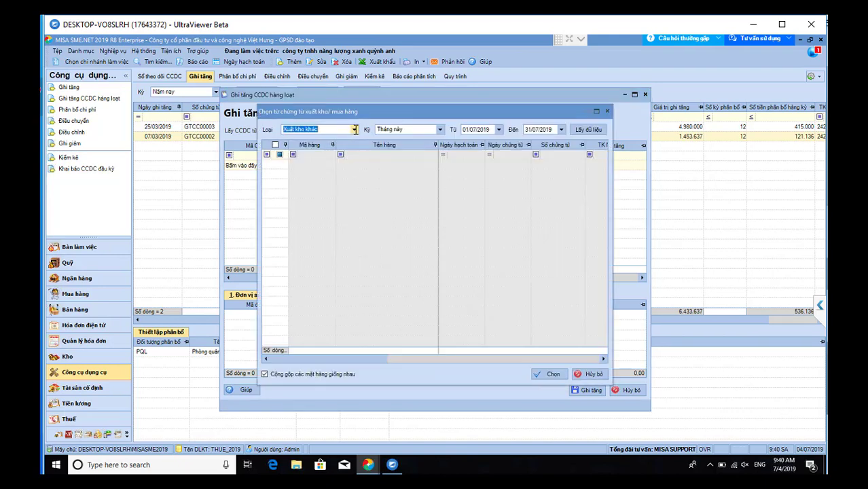
left_click(354, 129)
left_click(342, 146)
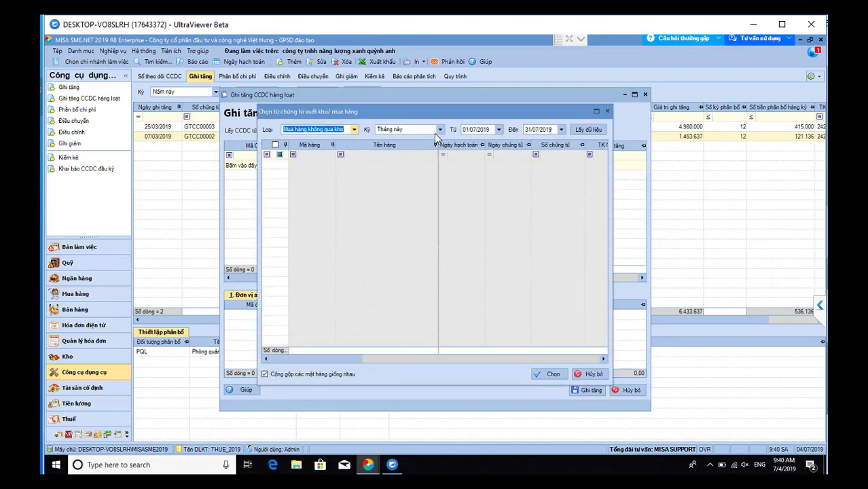
left_click(440, 130)
left_click(404, 169)
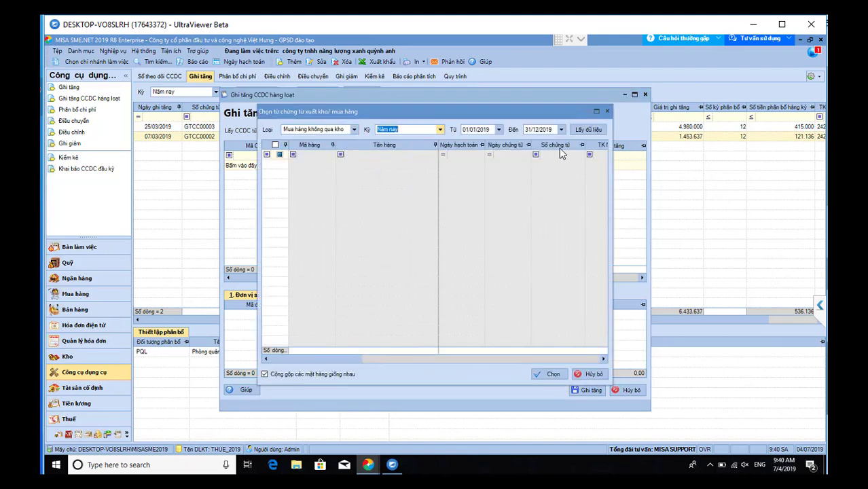
left_click(582, 133)
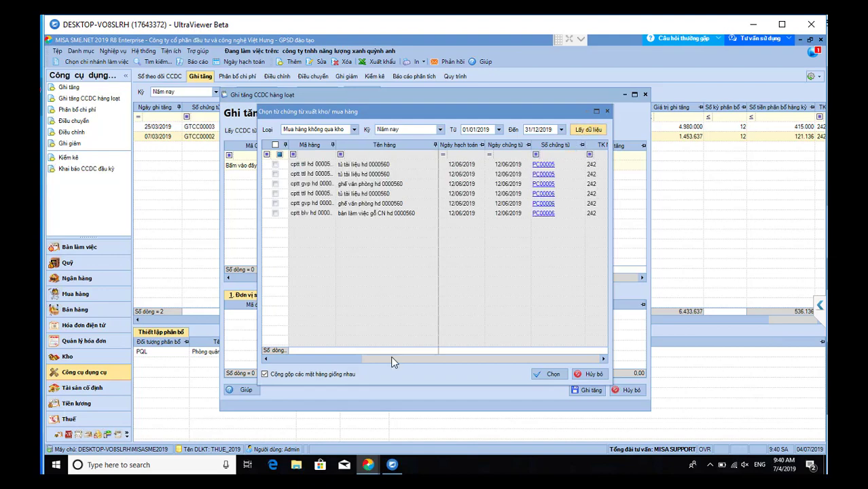
Step: Review the items listed from vouchers PC00005 and PC00006, and cancel both the selection and the batch increase form
mouse_move(354, 358)
left_mouse_down()
mouse_move(370, 360)
mouse_move(339, 365)
left_mouse_up()
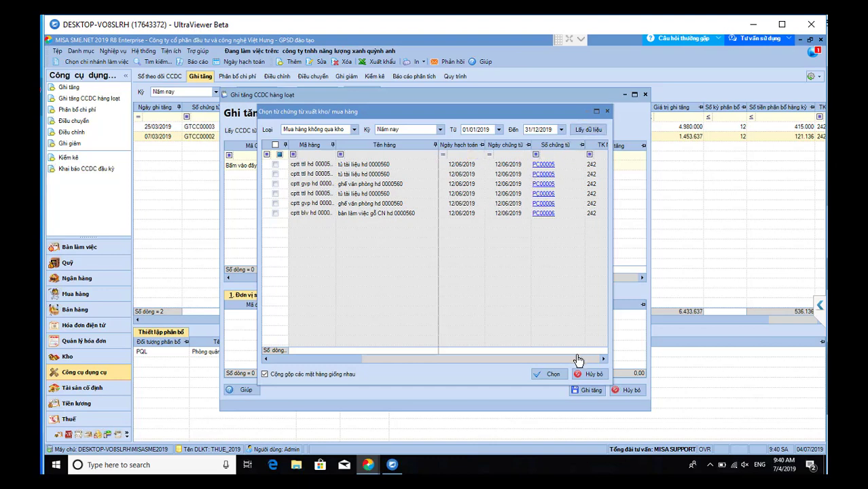
left_click(590, 375)
left_click(623, 390)
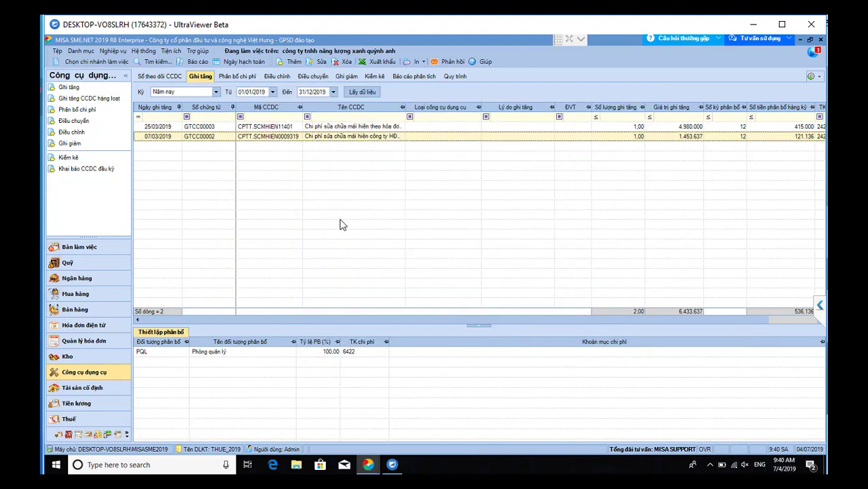
Step: Search the report list for "ccdc" and open the parameters of the report reconciling the CCDC and prepaid expense book with the ledger
left_click(198, 61)
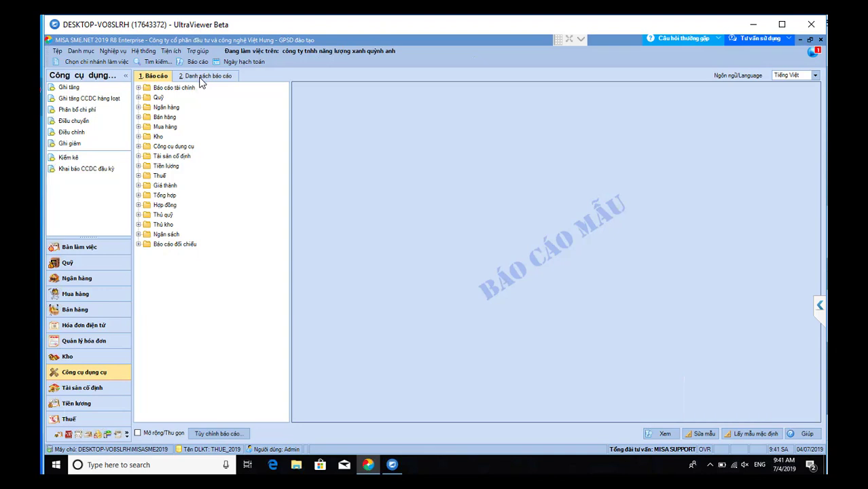
left_click(201, 77)
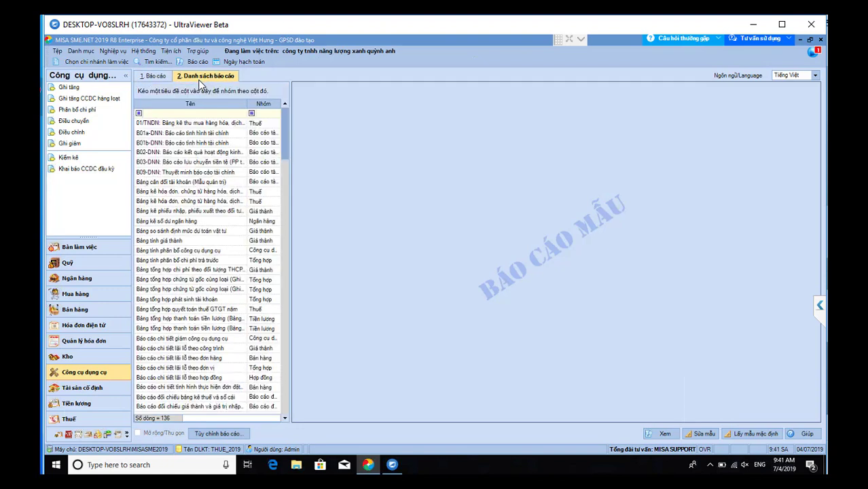
left_click(195, 113)
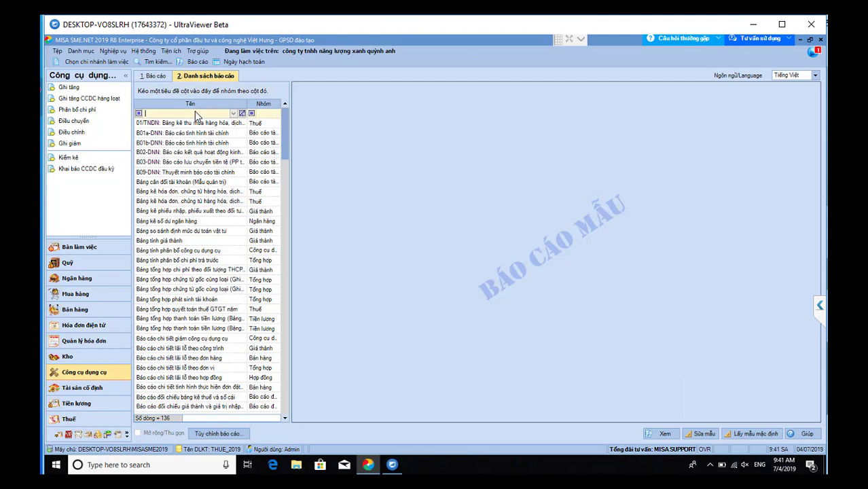
type("ccdc")
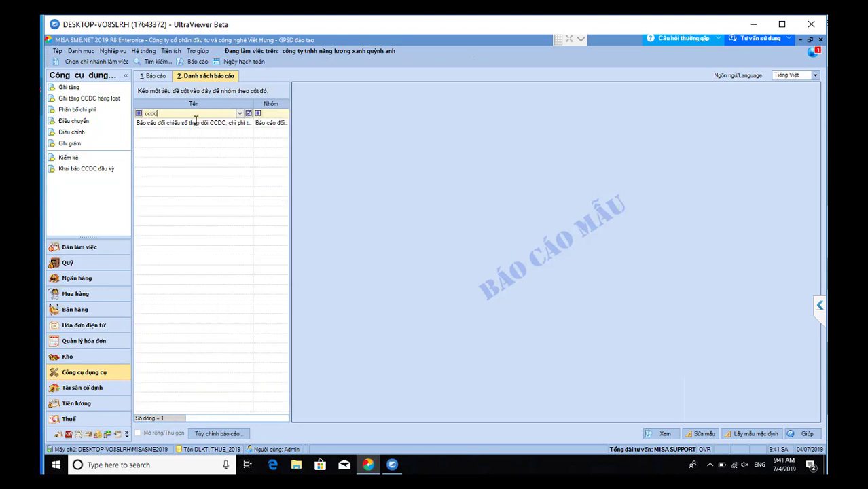
left_click(195, 124)
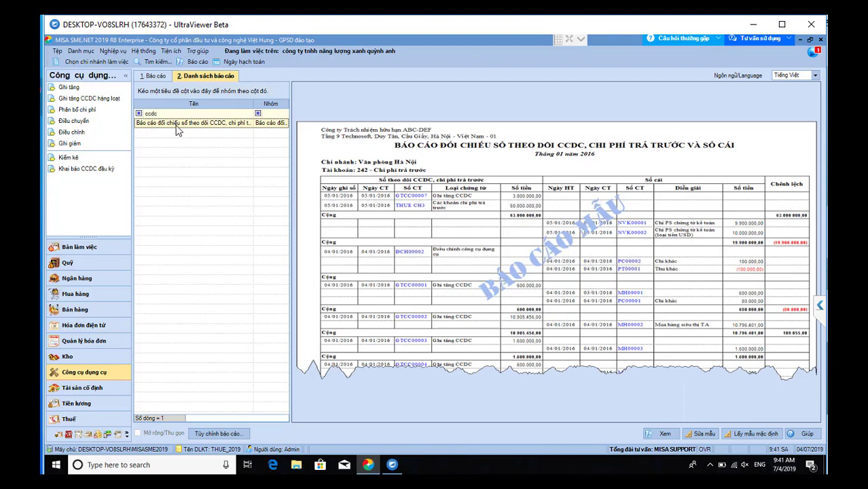
double_click(175, 124)
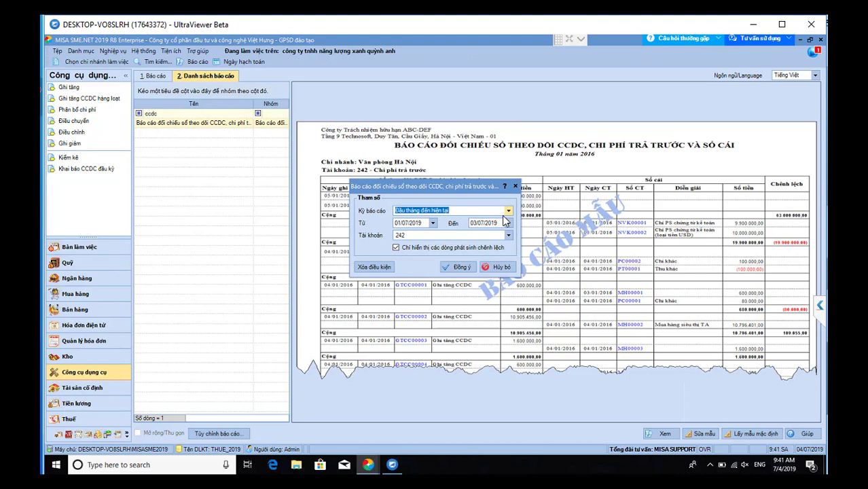
Step: Set the report period to Năm nay for account 242, turn off showing only rows with differences, and run the report
left_click(508, 212)
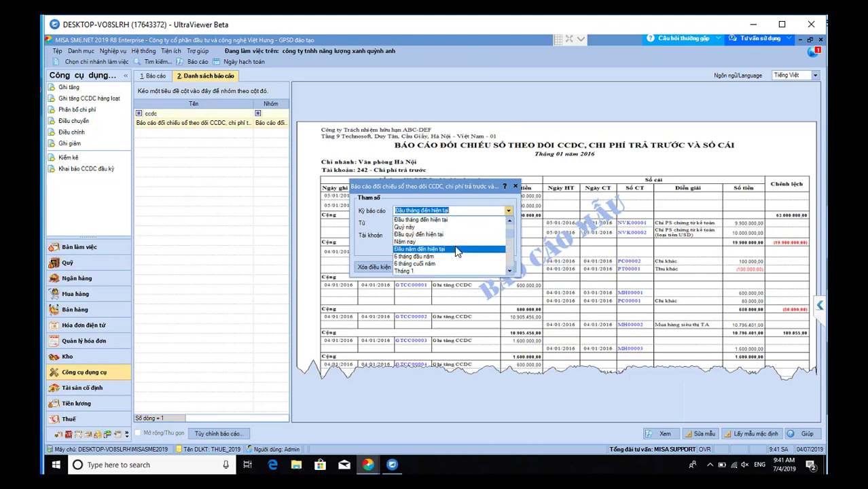
left_click(455, 247)
left_click(506, 212)
left_click(405, 230)
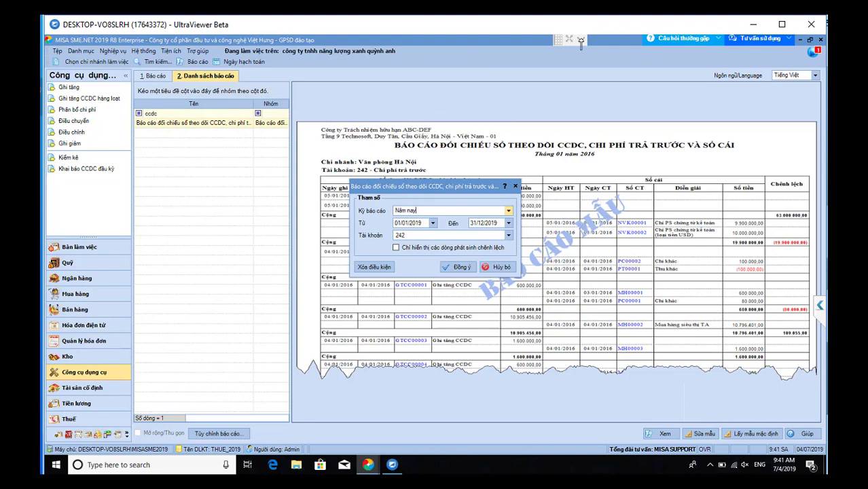
left_click(462, 269)
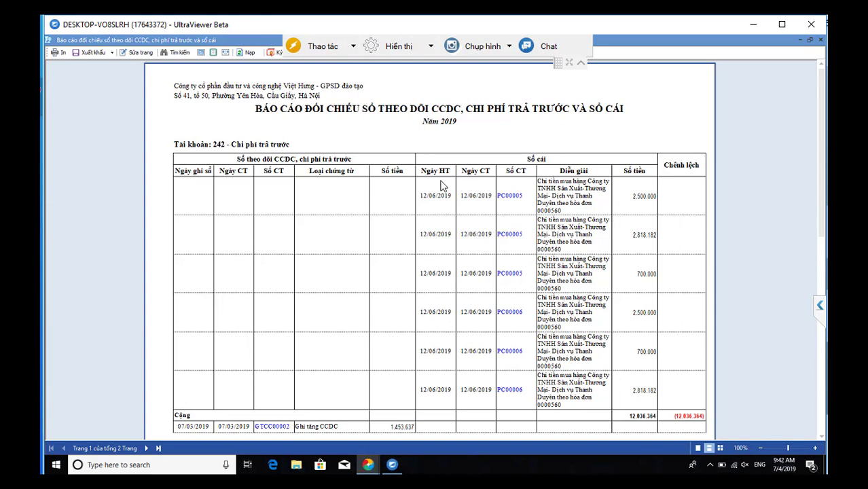
Step: Export the reconciliation report to Excel, open the exported file, and return to the report preview in MISA
left_click(111, 54)
left_click(108, 89)
left_click(464, 282)
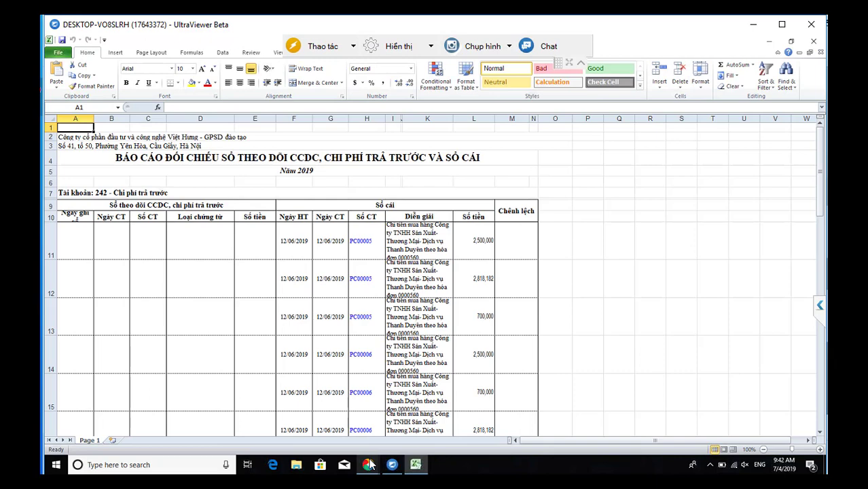
mouse_move(369, 464)
left_click(401, 433)
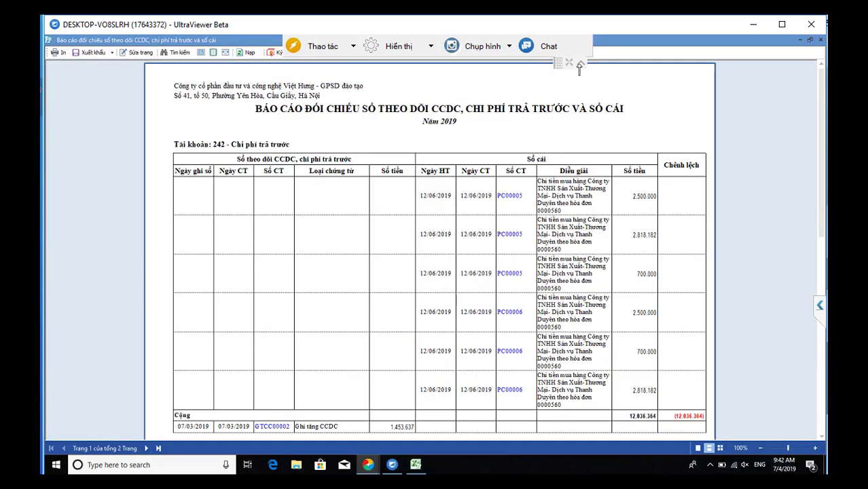
Step: Close the report preview and select increase record GTCC00002 of 07/03/2019 in the Công cụ dụng cụ list
key("Escape")
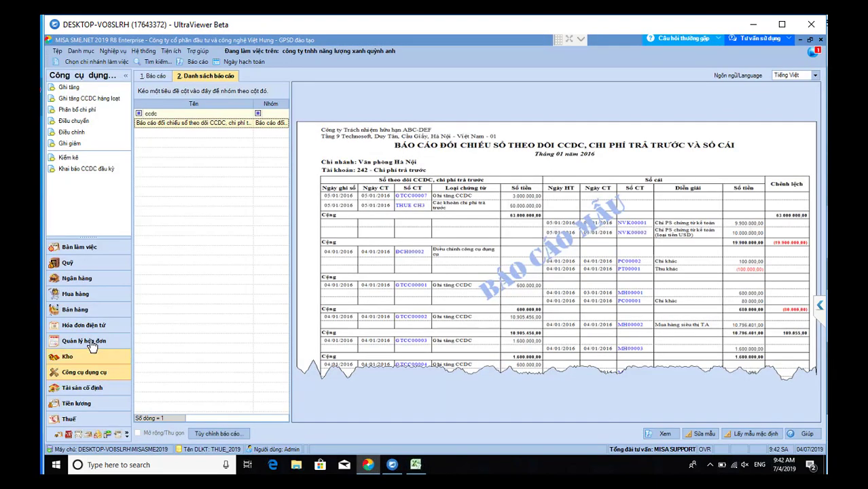
left_click(98, 380)
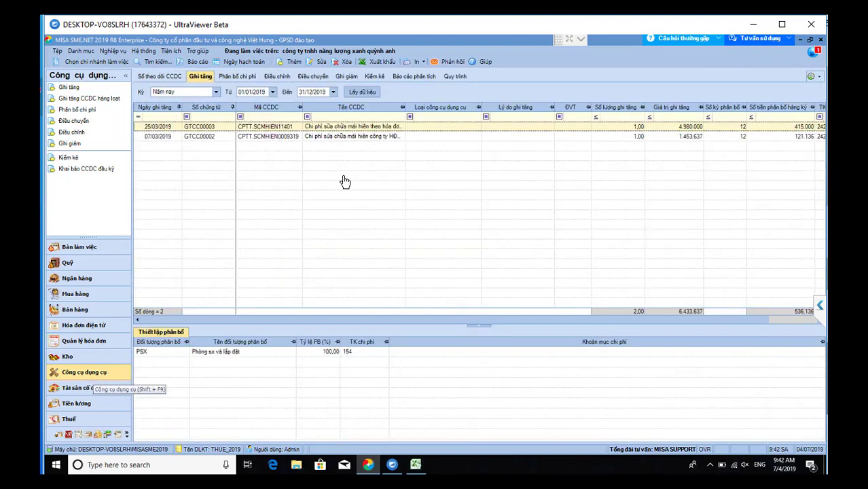
left_click(285, 138)
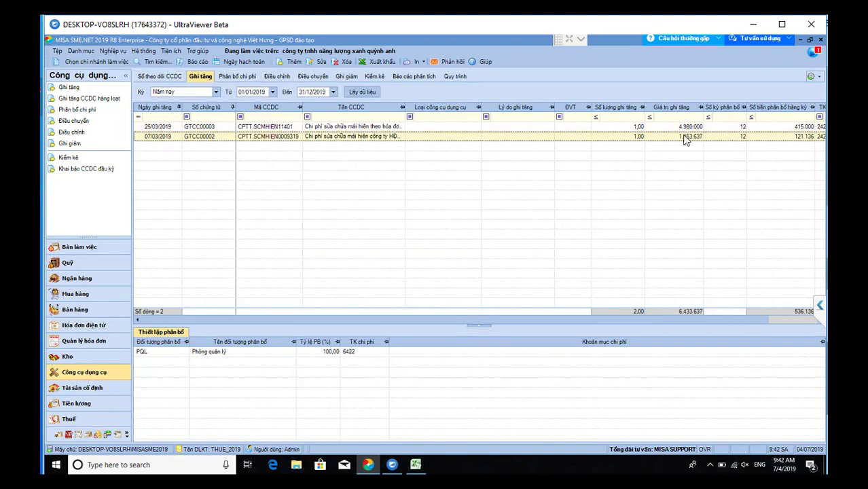
Step: Switch to the exported report in Excel, check the ledger amounts in L11:L16, and switch back to MISA
left_click(331, 451)
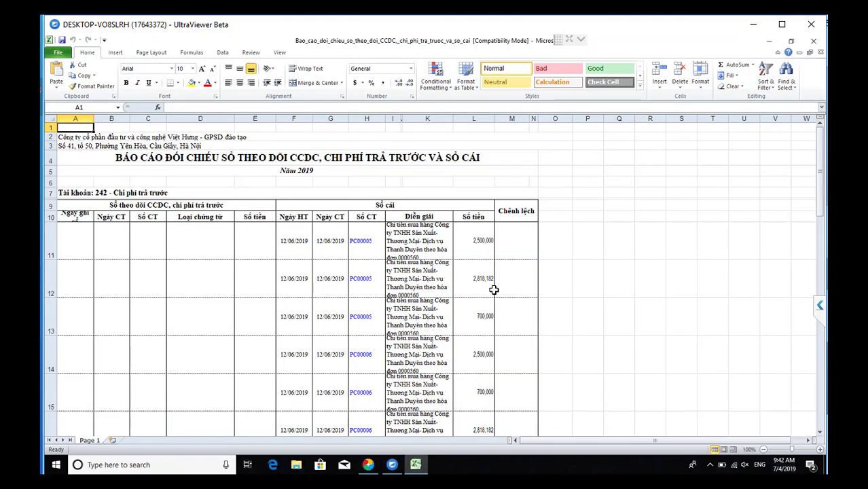
scroll(496, 405, "down", 1)
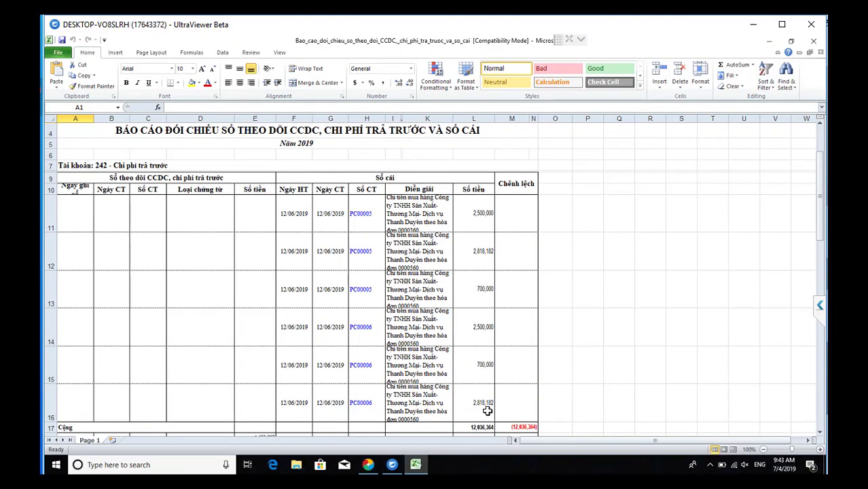
left_click(483, 404)
left_click_drag(480, 213, 479, 408)
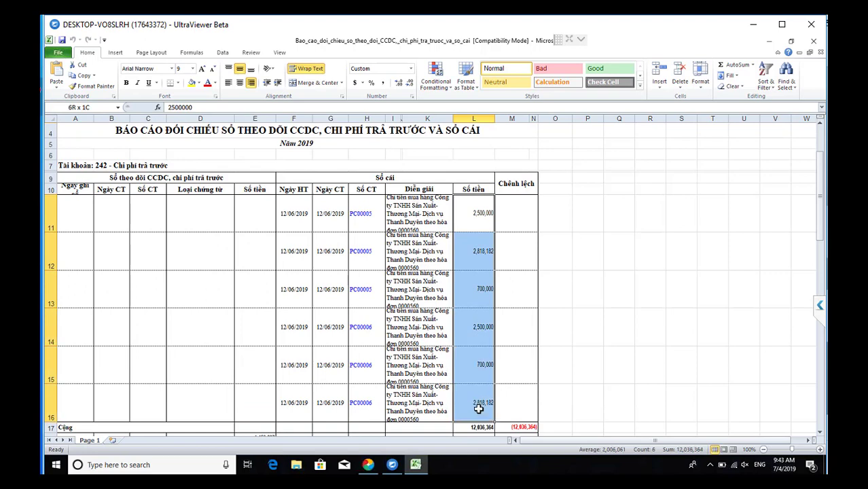
left_click(367, 465)
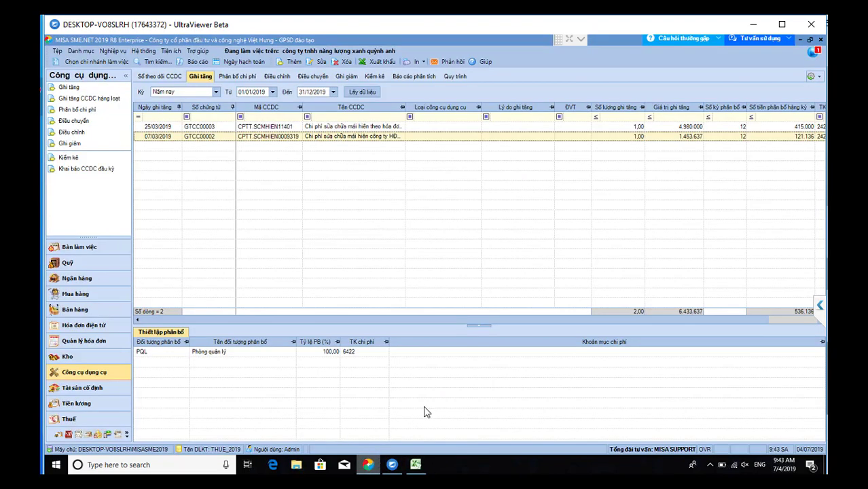
Step: Open GTCC00002, compare its source voucher amount under Nguồn gốc hình thành with the Excel report, and close it without saving
double_click(210, 137)
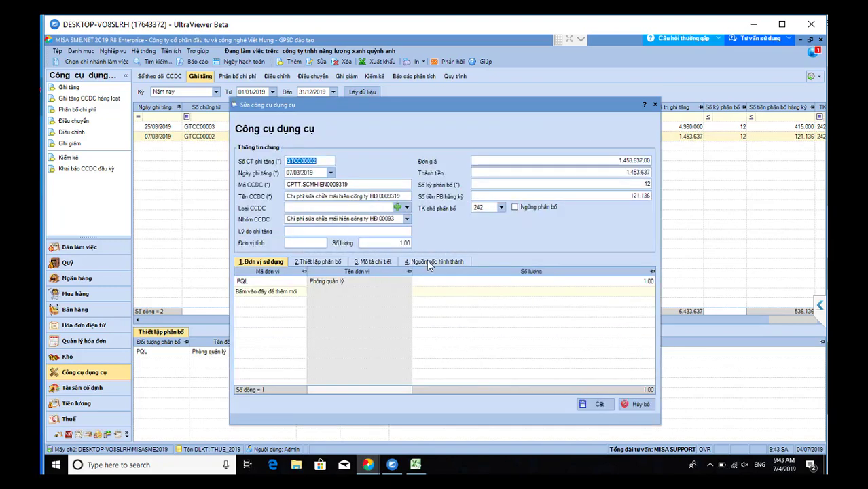
left_click(428, 262)
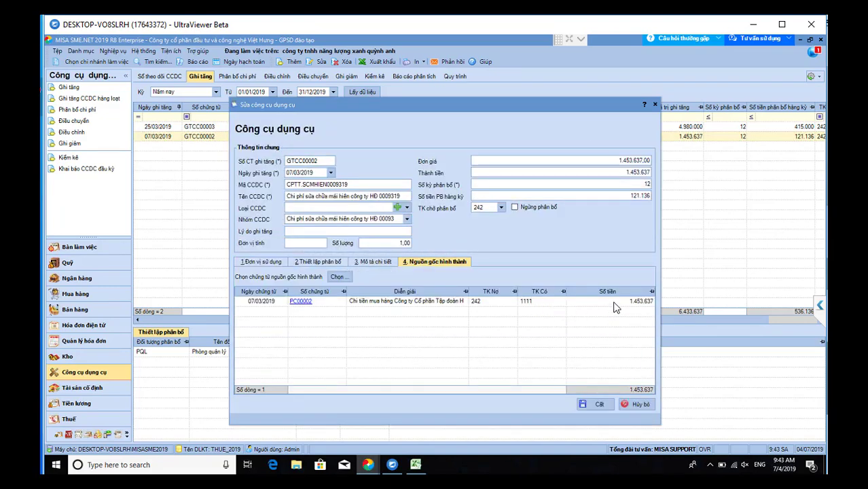
left_click(614, 305)
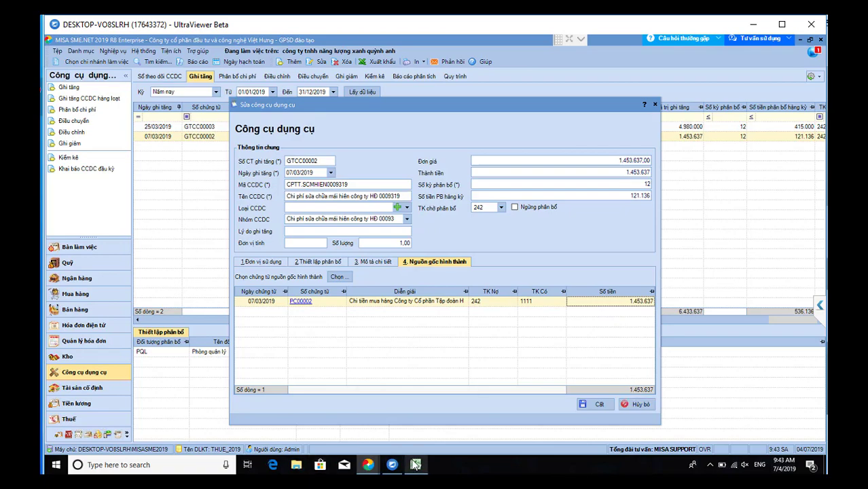
mouse_move(415, 464)
left_click(417, 434)
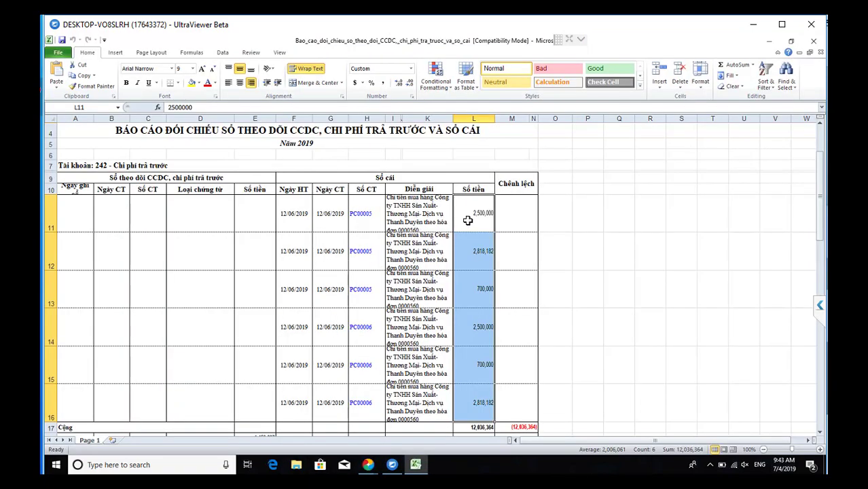
mouse_move(366, 467)
left_click(433, 428)
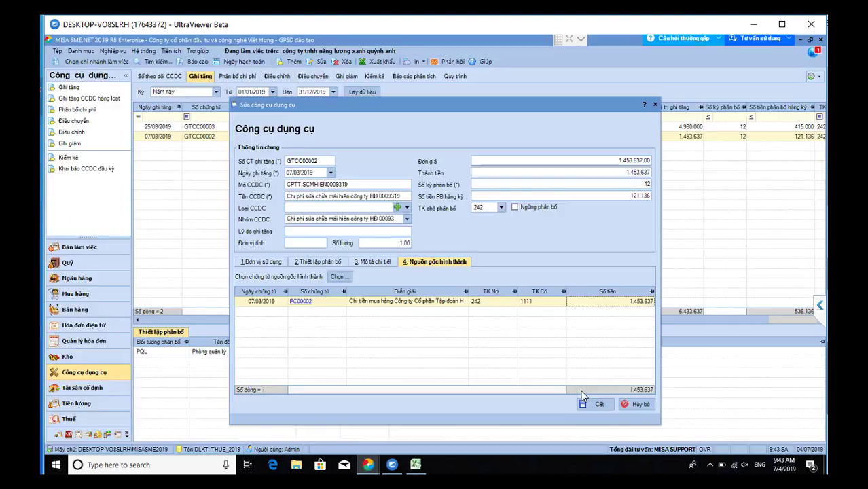
left_click(626, 403)
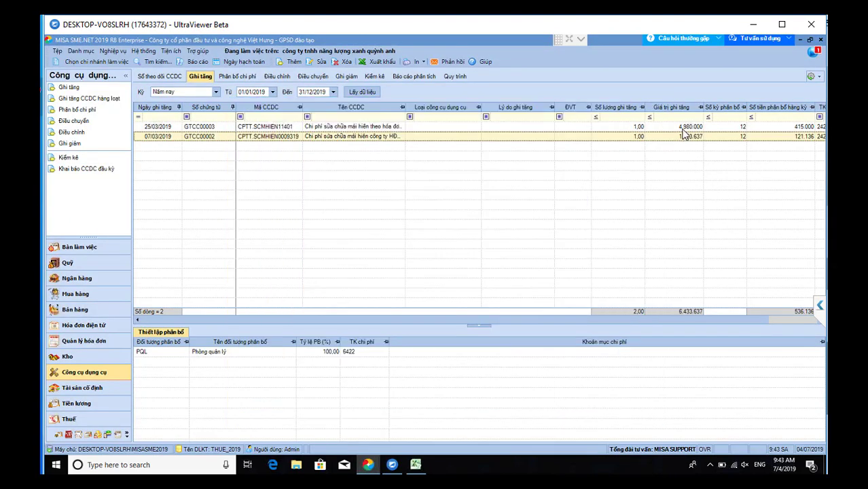
Step: Switch to the Excel report and examine the PC00005 and PC00006 ledger entries and their amounts in rows 11 to 16
left_click(414, 465)
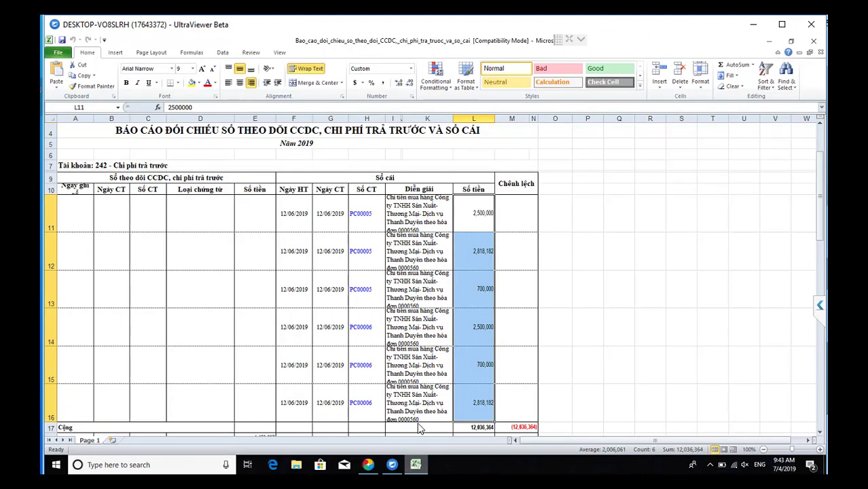
left_click(490, 253)
left_click(422, 349)
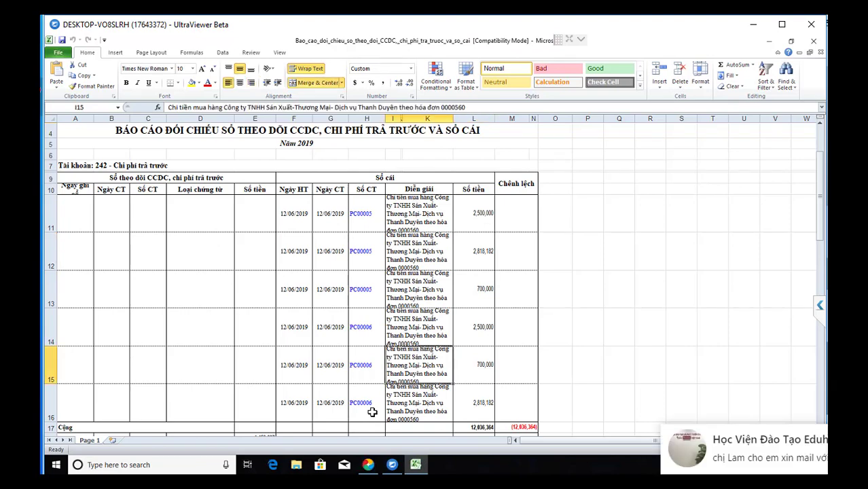
left_click_drag(293, 213, 500, 404)
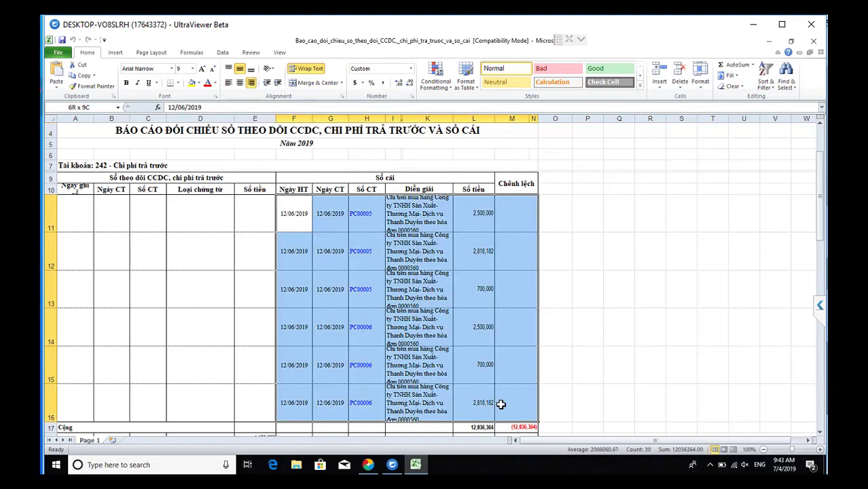
left_click_drag(484, 217, 484, 411)
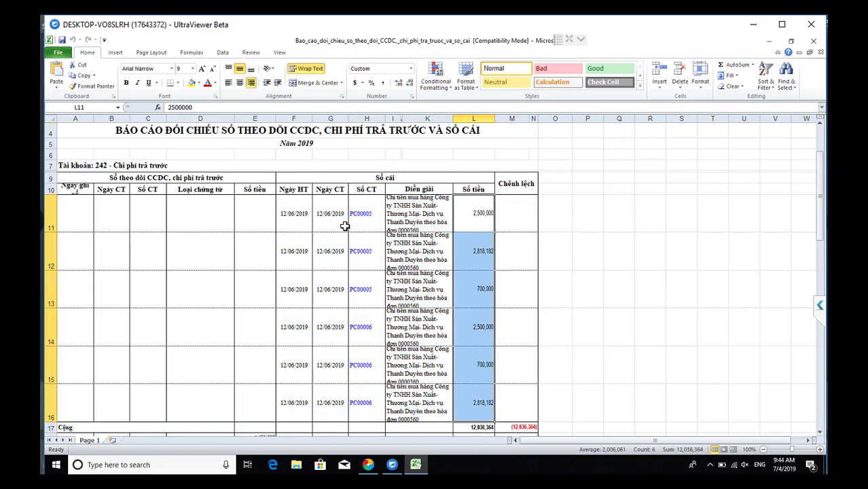
left_click(561, 224)
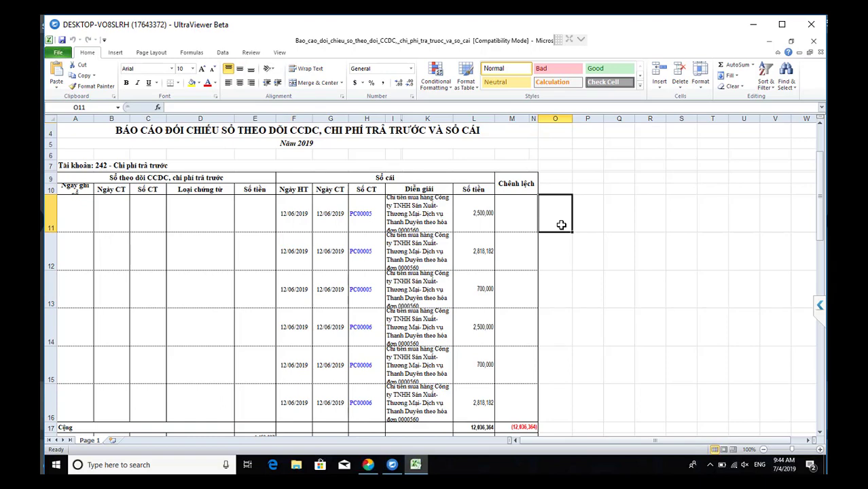
Step: Enter "Nợ TK 242" in cells O11:O16 beside the PC00005 and PC00006 ledger entries
type("Nợ TK 2")
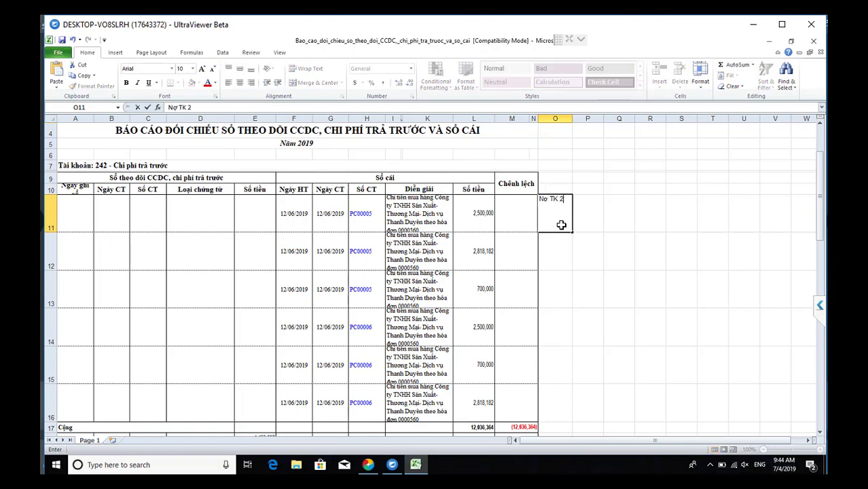
mouse_move(385, 442)
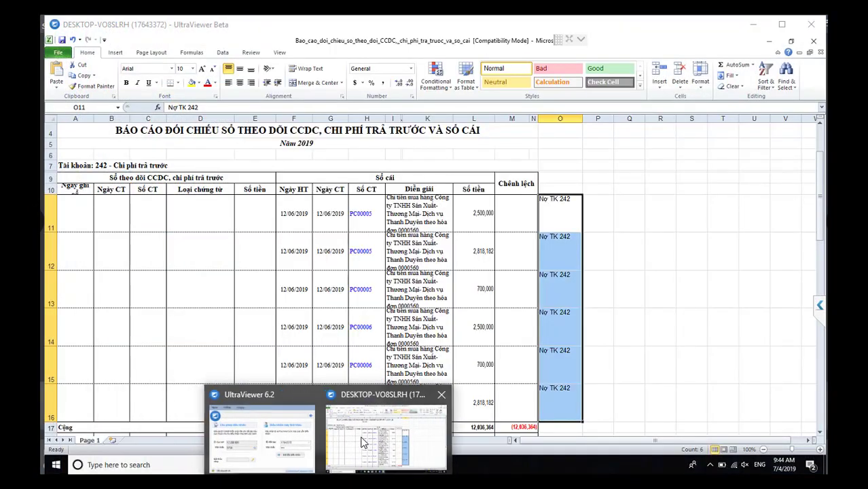
left_click(362, 442)
left_click(631, 251)
left_click(561, 207)
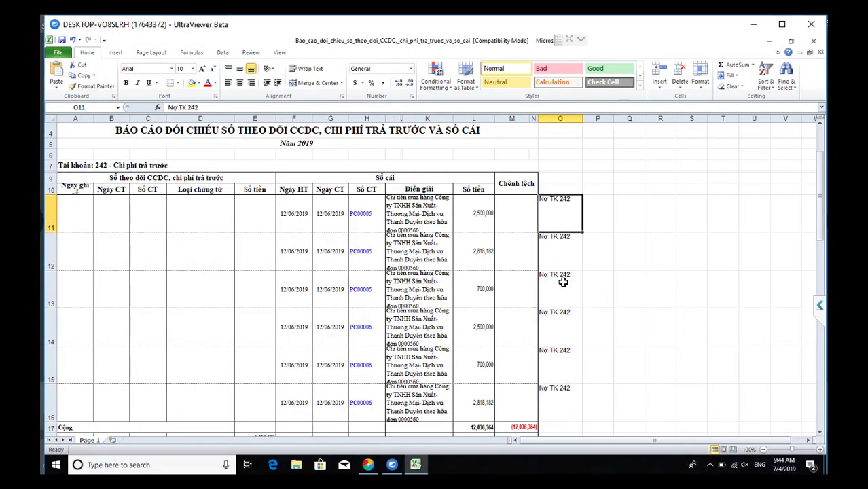
left_click_drag(563, 282, 551, 410)
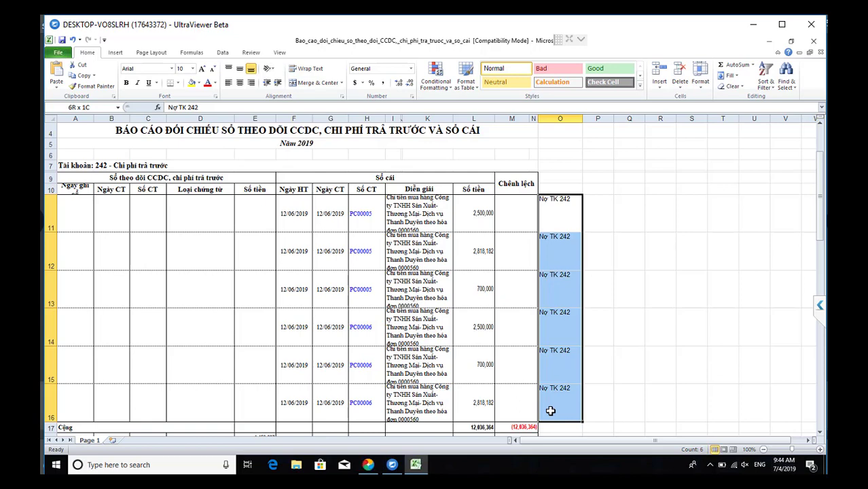
Step: Compare the Sổ cái section with the Sổ theo dõi CCDC, chi phí trả trước section of the report
left_click(141, 134)
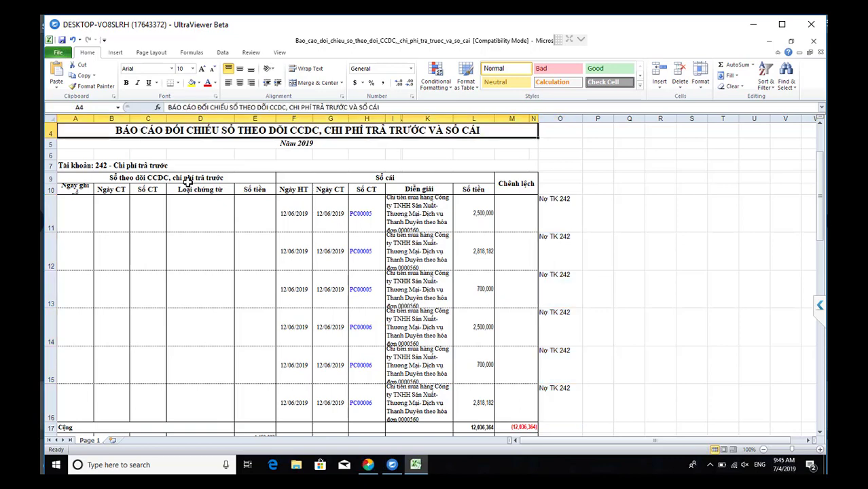
left_click_drag(309, 177, 521, 402)
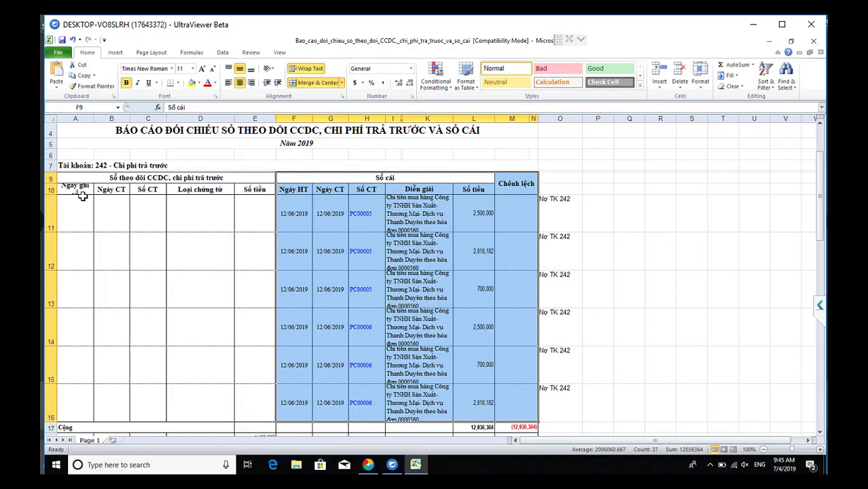
left_click_drag(69, 165, 299, 393)
Step: Switch to MISA and load the Mua hàng không qua kho vouchers for Năm nay in Ghi tăng CCDC hàng loạt
left_click(368, 464)
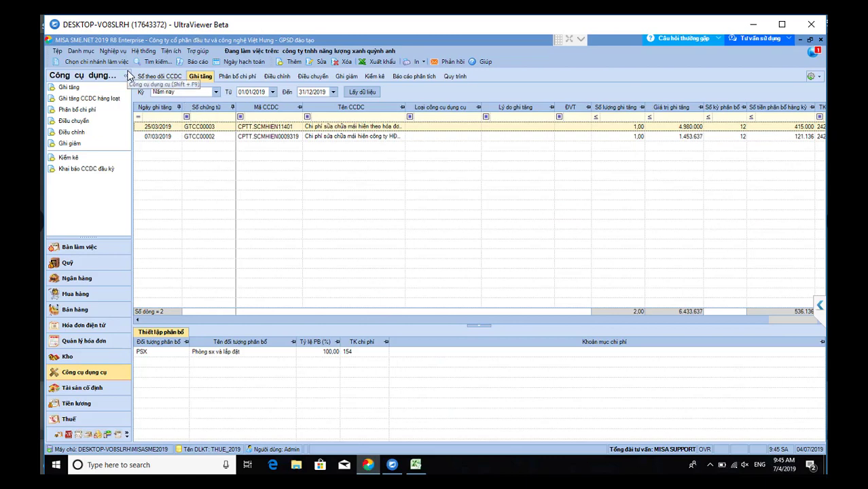
left_click(113, 51)
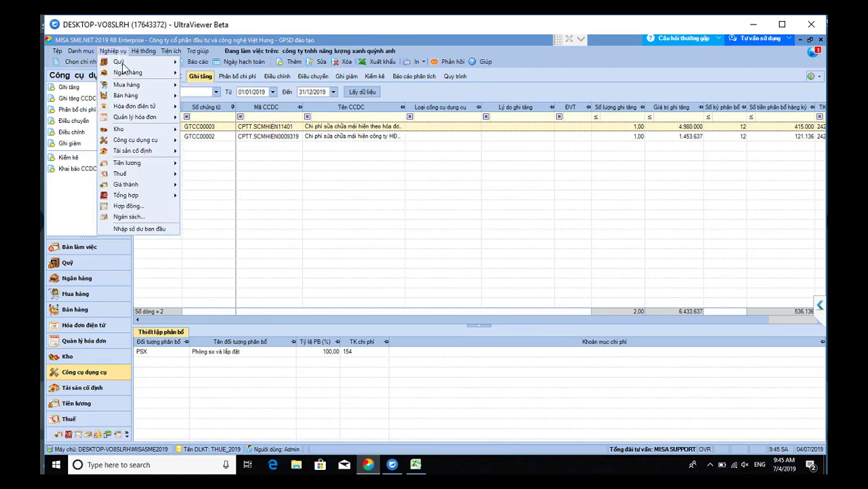
mouse_move(138, 144)
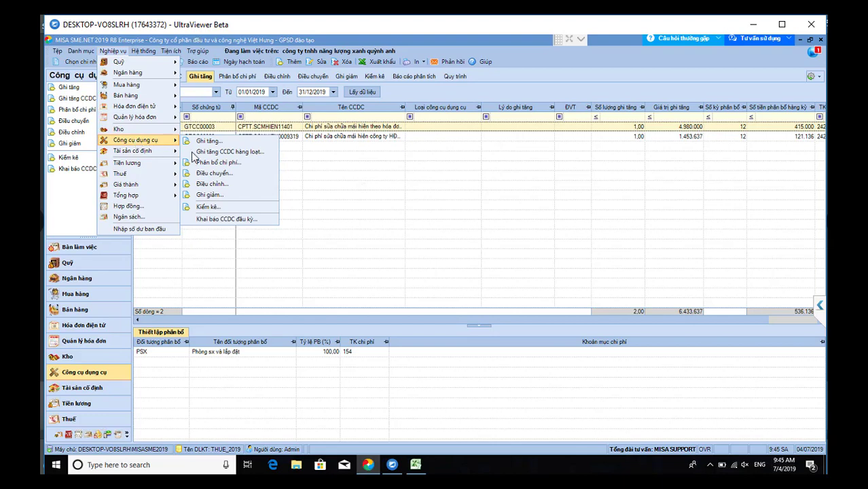
left_click(252, 152)
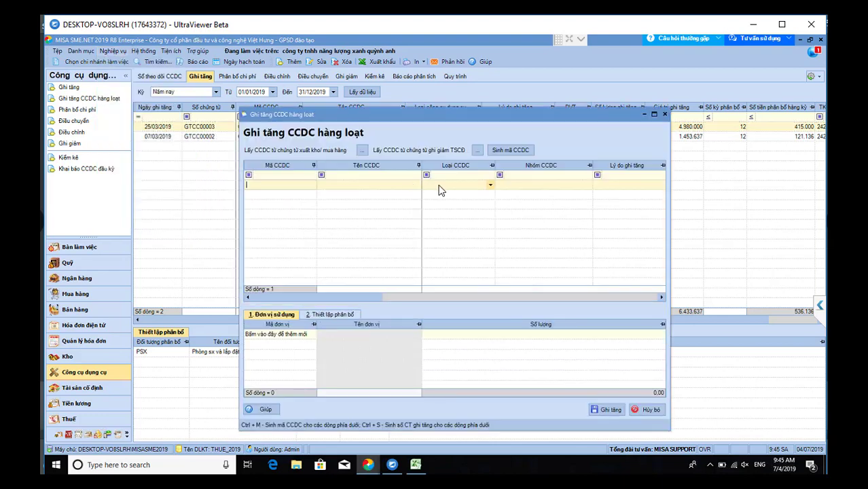
left_click(362, 150)
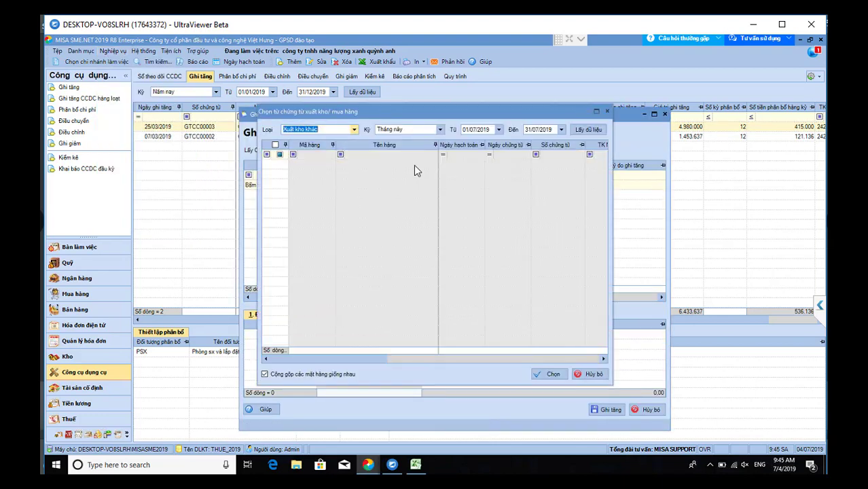
left_click(353, 129)
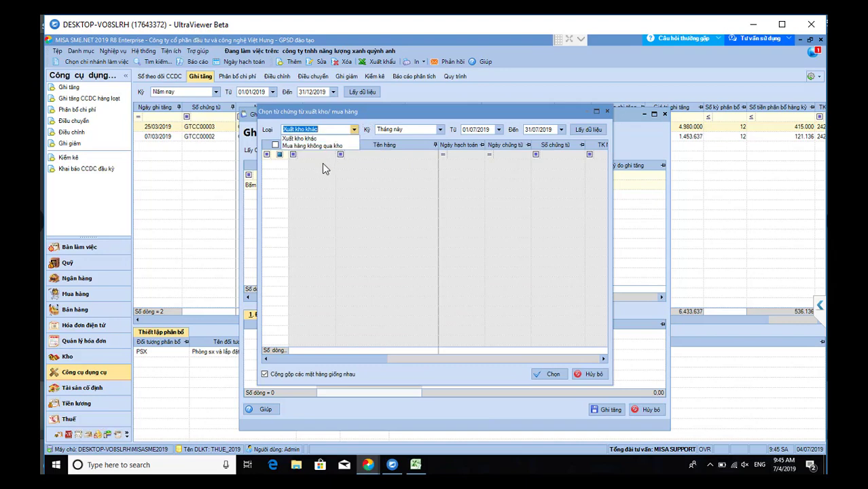
left_click(314, 145)
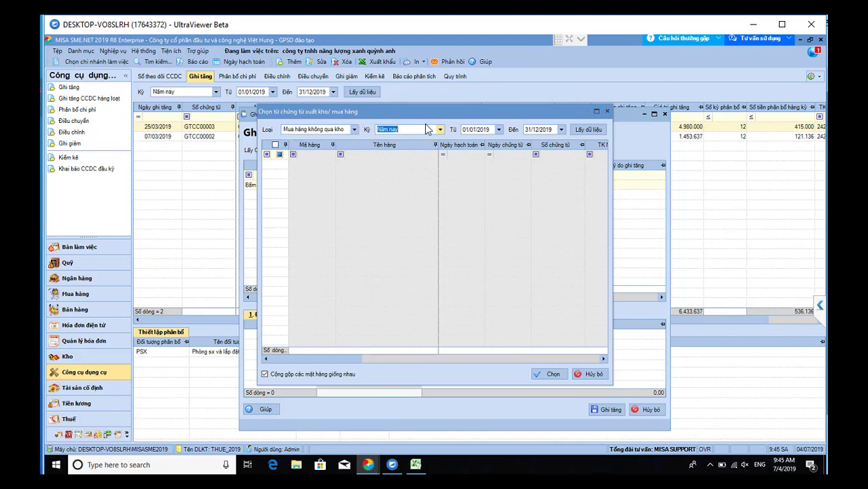
left_click(586, 130)
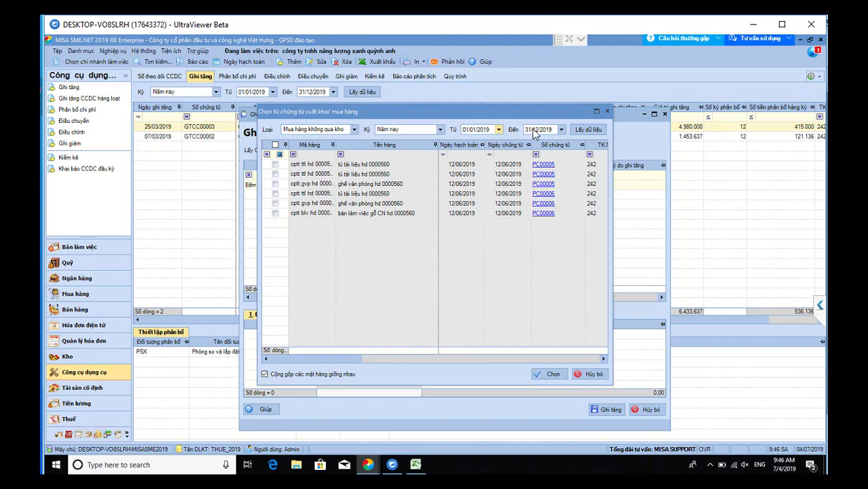
left_click(596, 131)
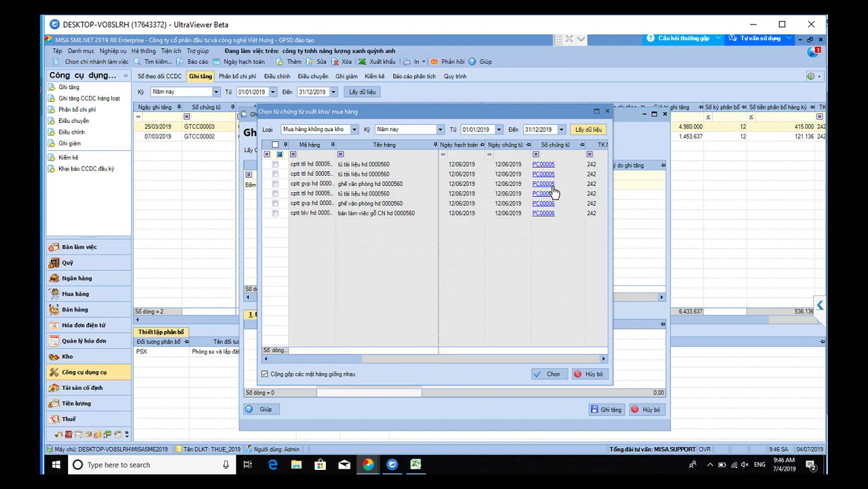
Step: Select the three PC00005 items for batch recording, leaving the PC00006 items unselected
left_click(275, 164)
left_click(275, 174)
left_click(275, 184)
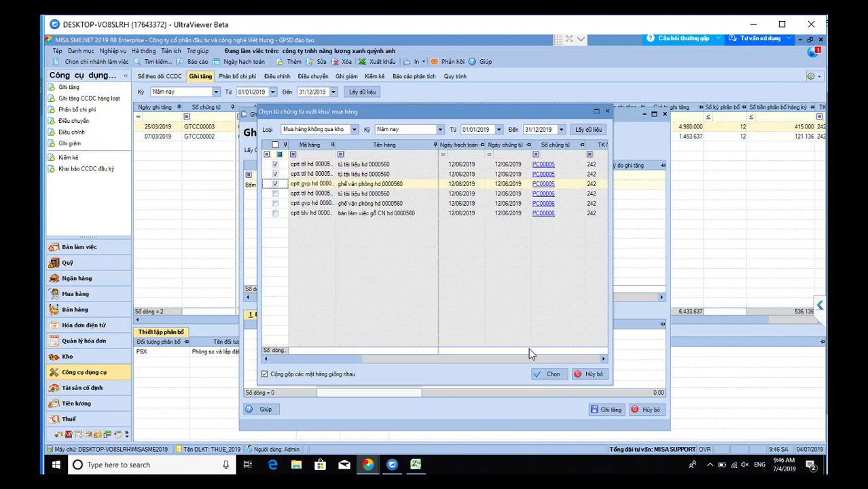
left_click_drag(350, 363, 373, 361)
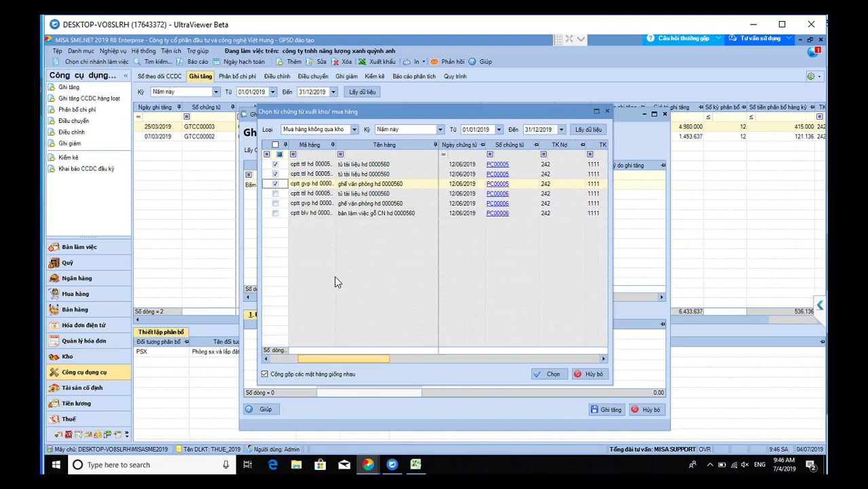
left_click(276, 194)
left_click(275, 204)
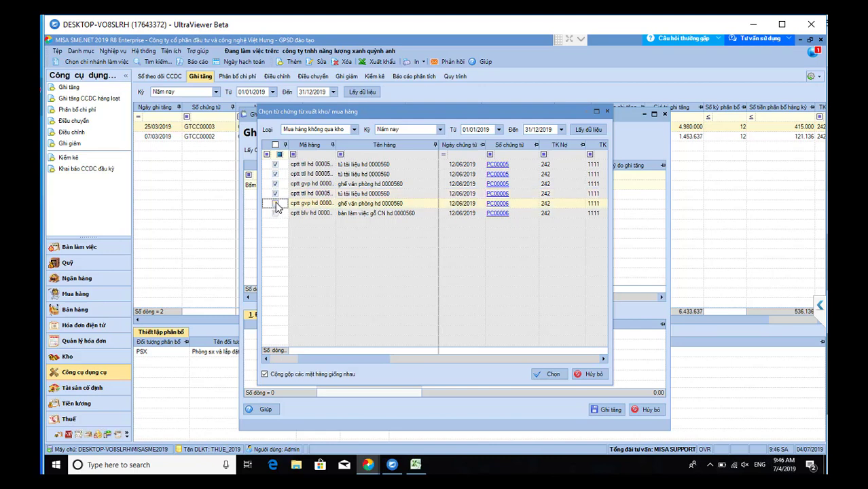
left_click(276, 194)
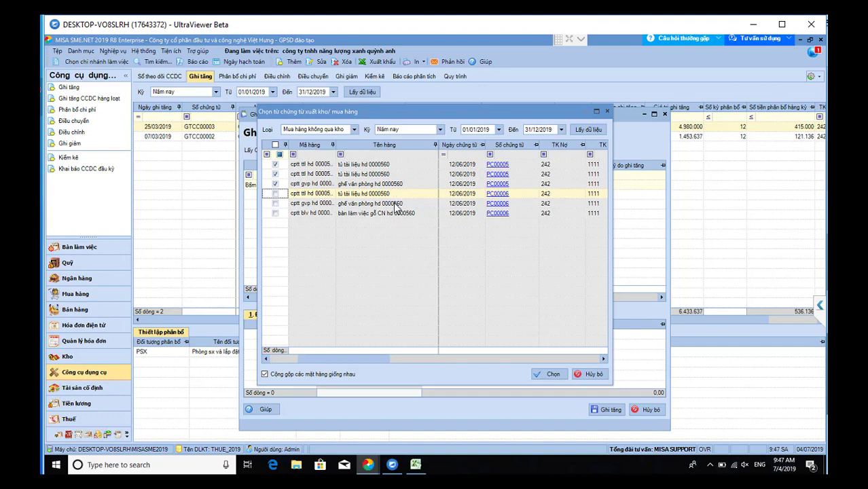
Step: Compare the quantities and amounts of the PC00005 and PC00006 items, and close batch recording without saving
left_click_drag(411, 358, 524, 361)
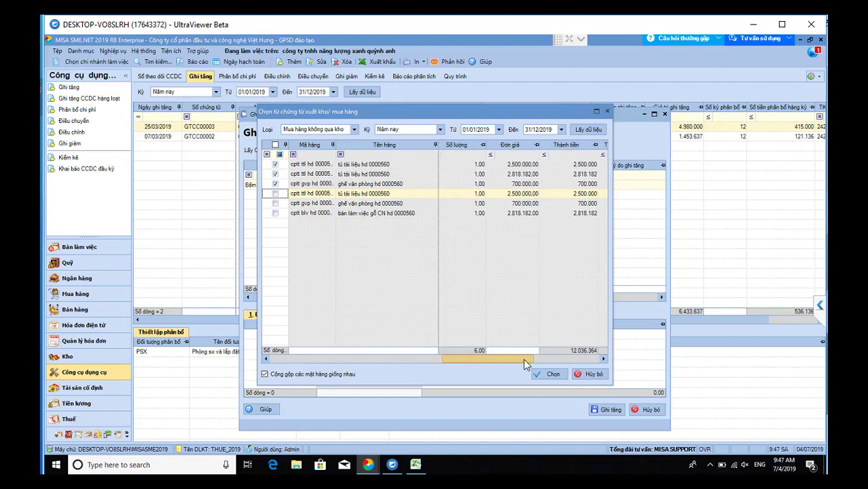
left_click_drag(524, 360, 477, 367)
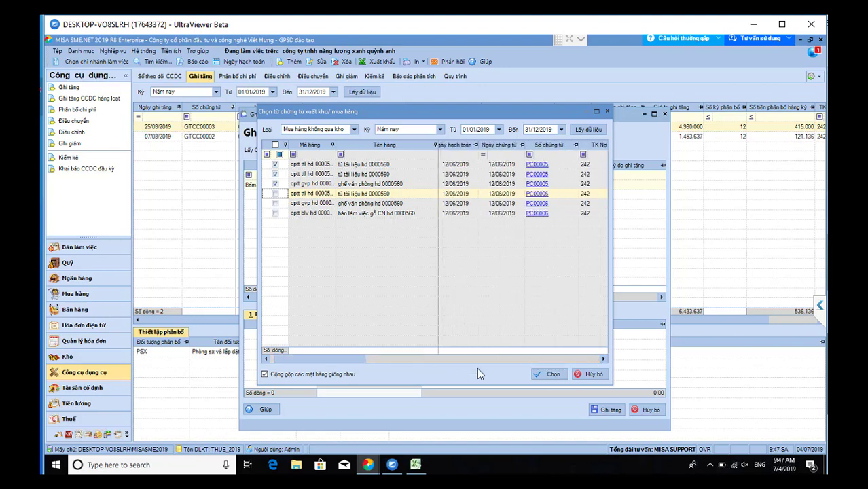
left_click(593, 374)
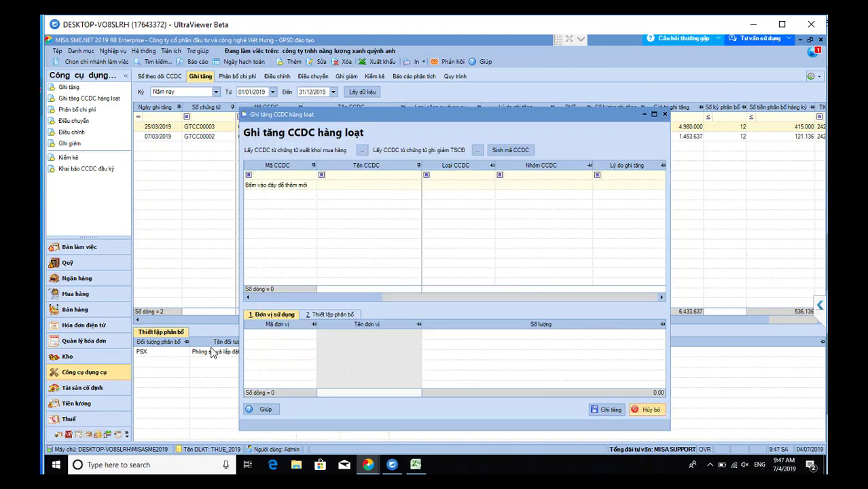
key("Escape")
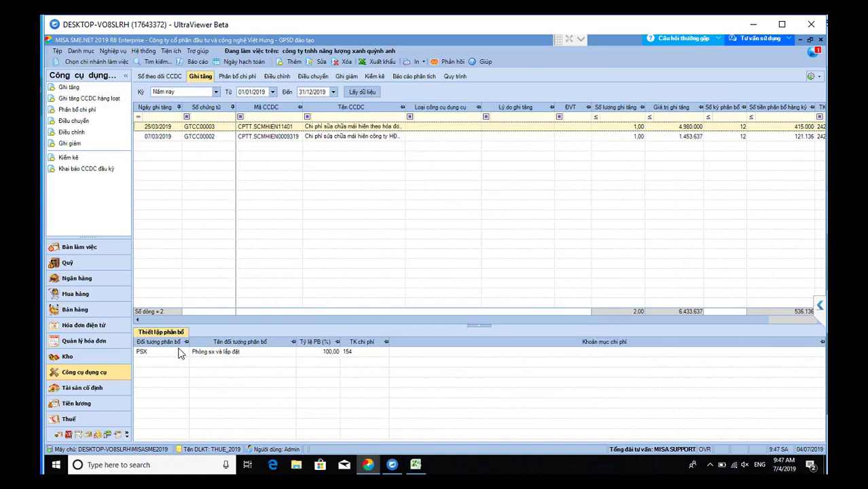
Step: Check vouchers PC00006 and PC00005 in the Mua hàng list, and unpost and delete PC00005 of 12/06/2019
left_click(75, 294)
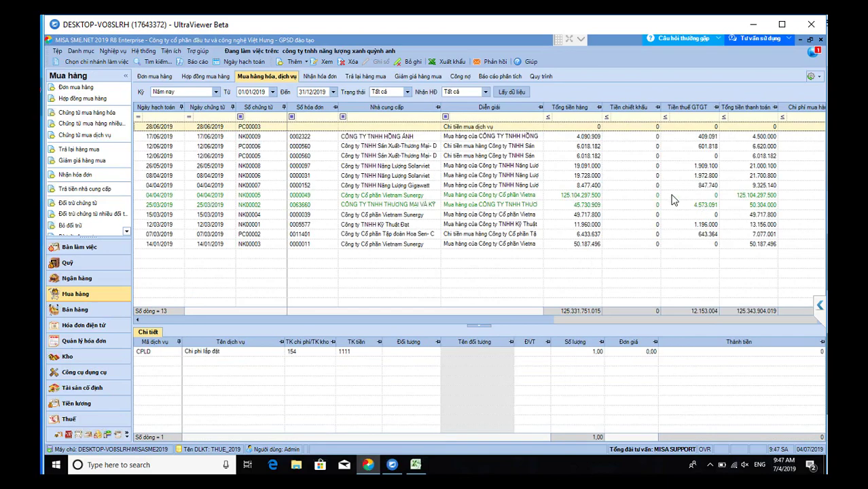
left_click(592, 148)
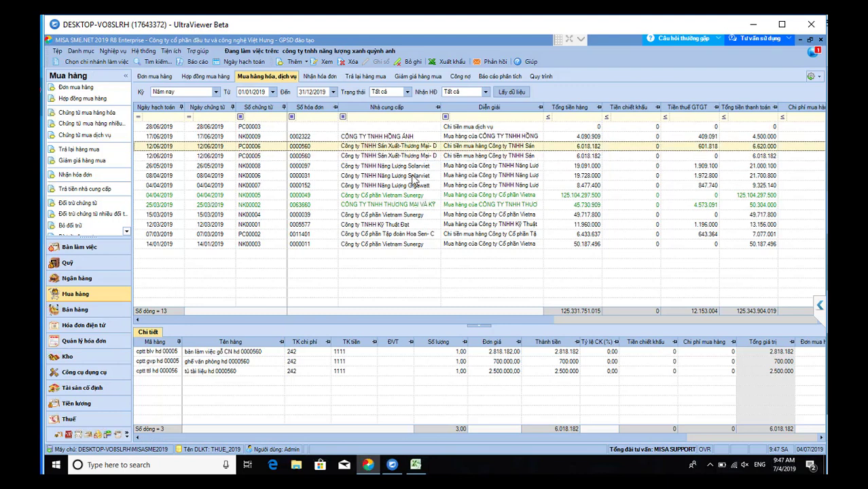
left_click(310, 158)
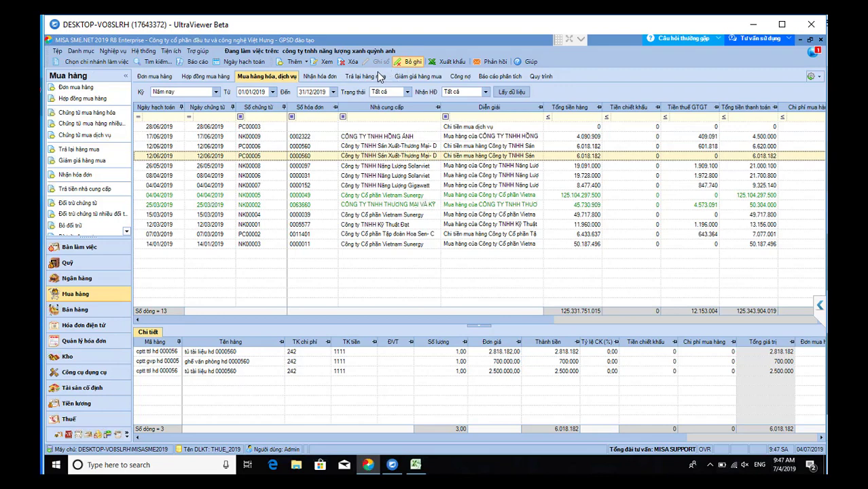
left_click(353, 63)
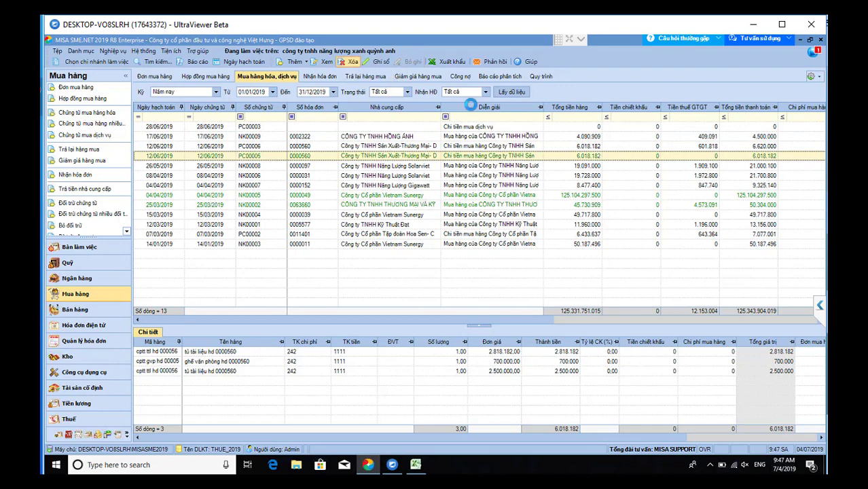
left_click(464, 286)
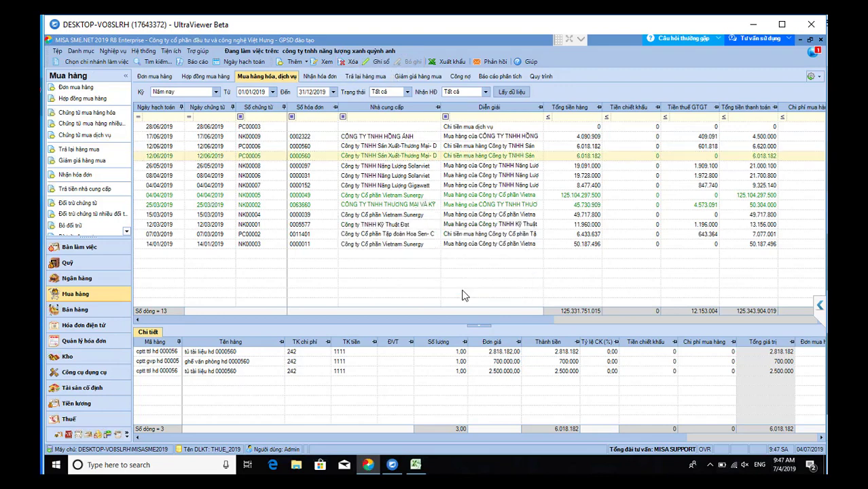
Step: Reopen Ghi tăng CCDC hàng loạt and load the Mua hàng không qua kho vouchers for Năm nay
left_click(113, 51)
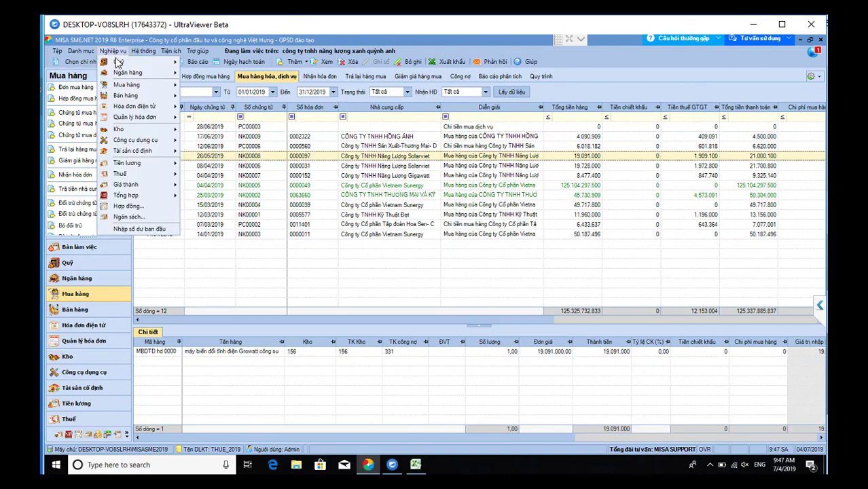
mouse_move(138, 140)
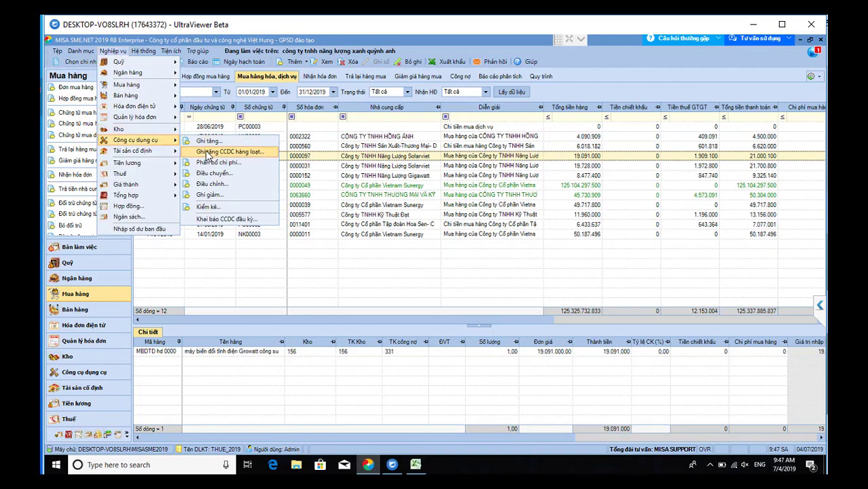
left_click(207, 153)
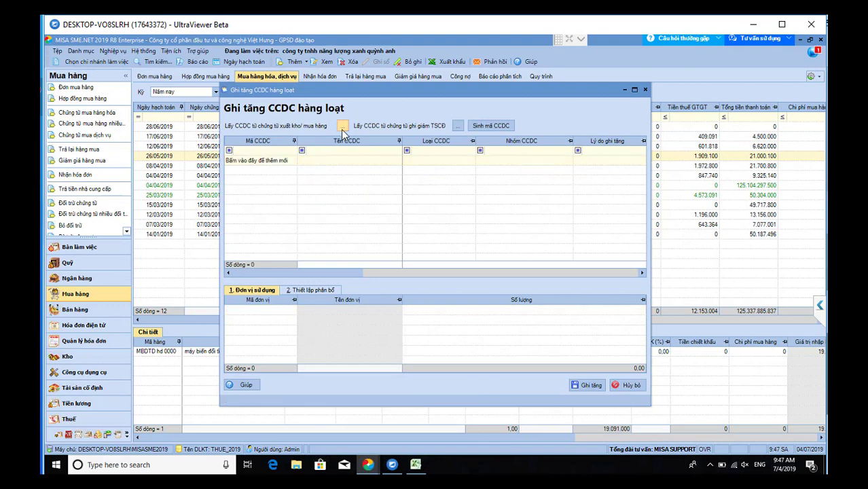
left_click(342, 127)
left_click(354, 129)
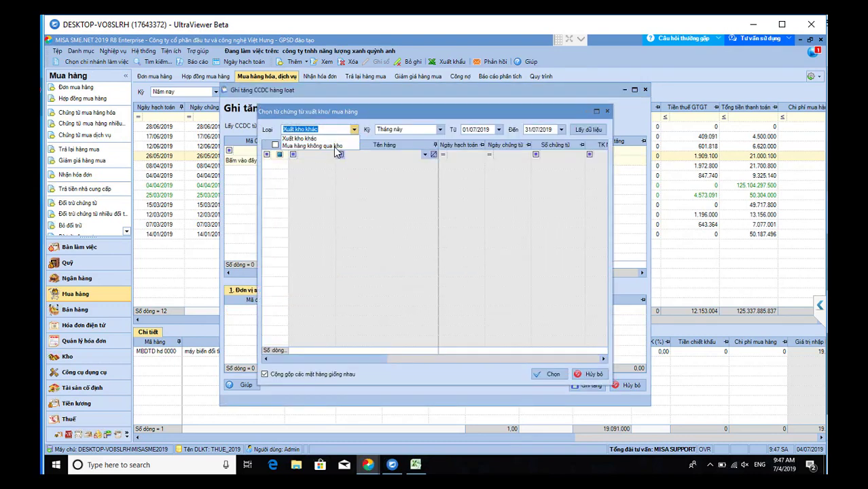
key("Return")
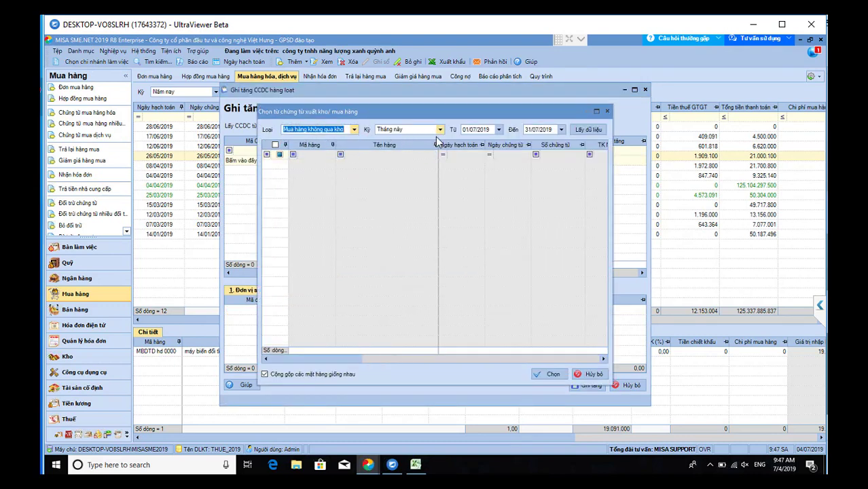
left_click(440, 129)
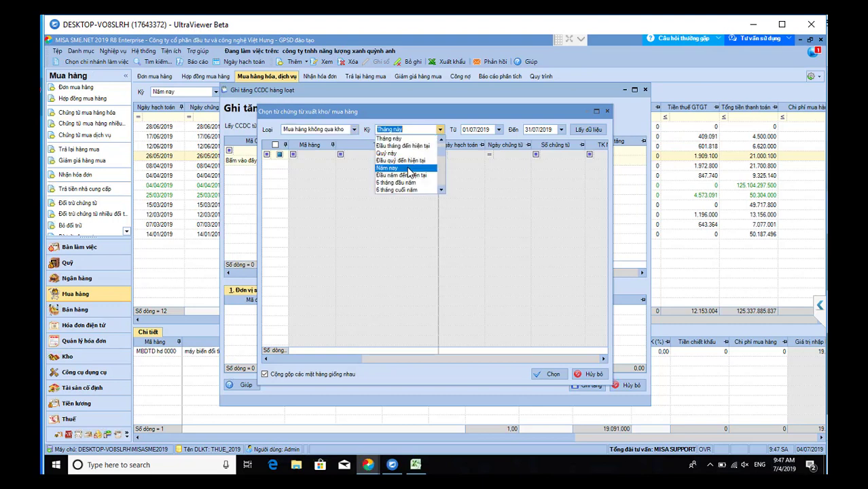
left_click(407, 171)
left_click(584, 130)
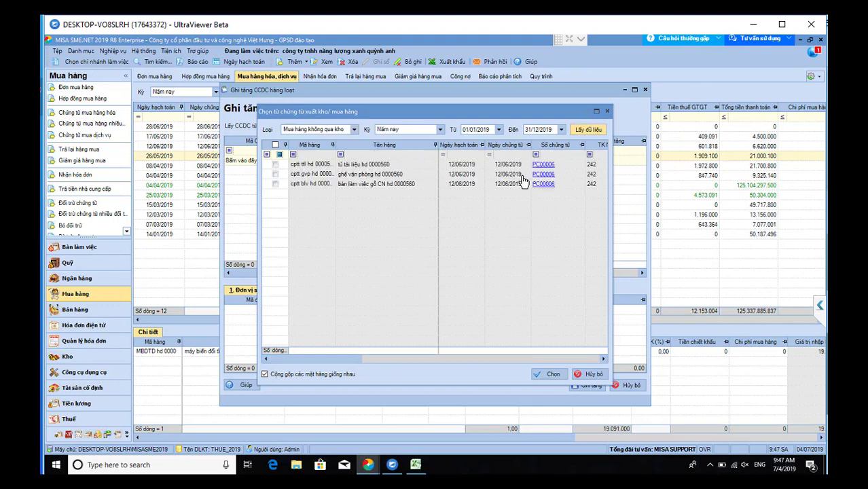
Step: Select all three PC00006 items and bring them into the Ghi tăng CCDC hàng loạt list
left_click(275, 146)
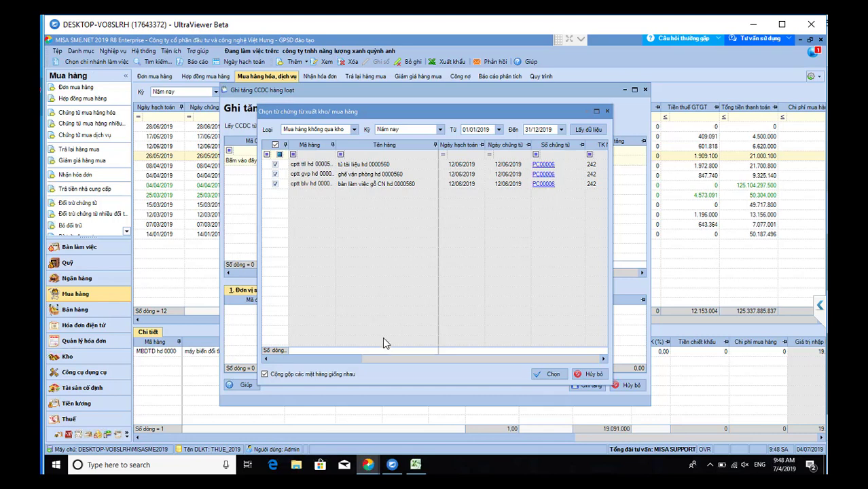
left_click_drag(361, 360, 381, 374)
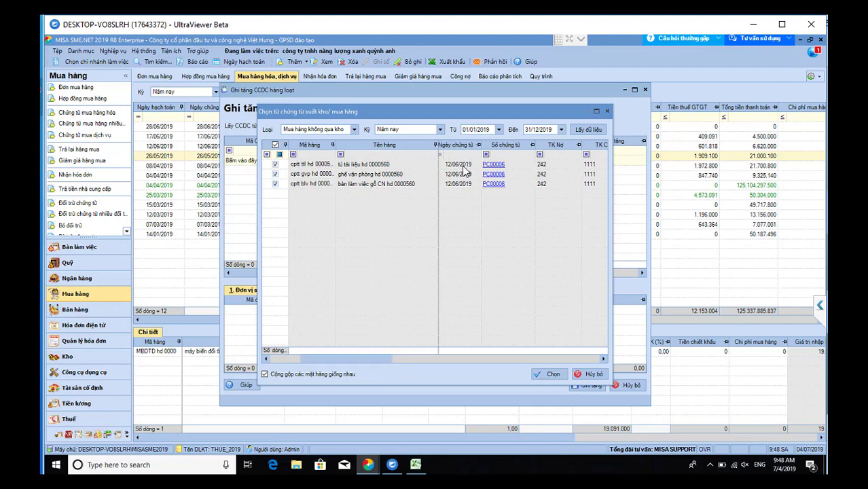
left_click(547, 373)
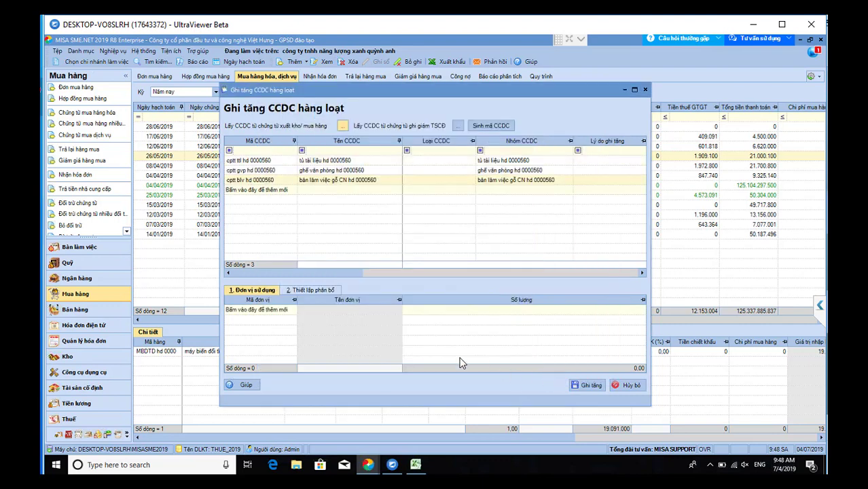
Step: Review the Thành tiền amounts and the Ngày ghi tăng dates of the three CCDC items
left_click_drag(322, 275, 501, 289)
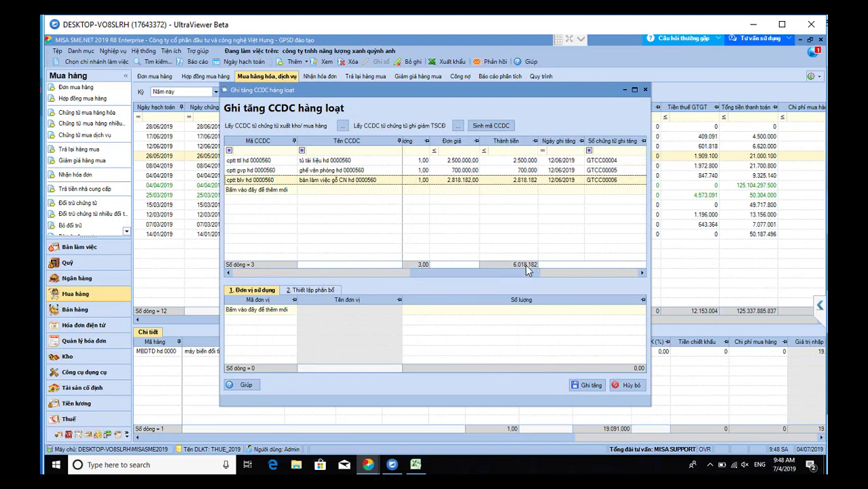
left_click(558, 161)
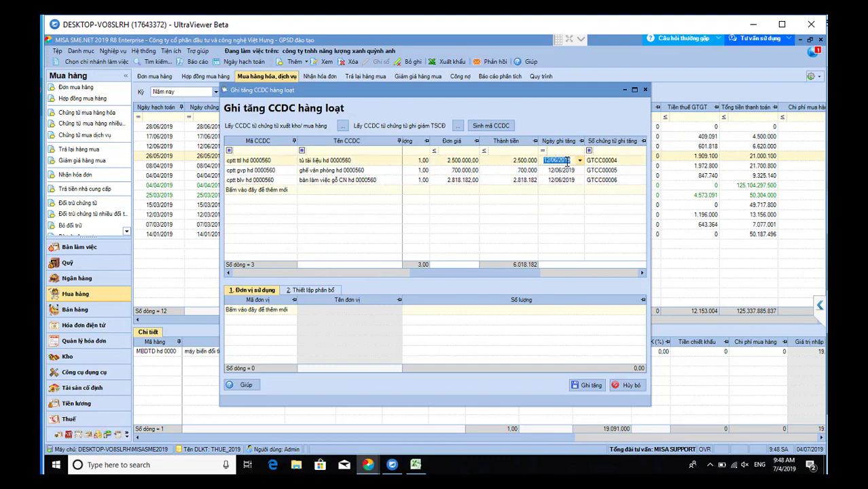
left_click(569, 161)
double_click(556, 161)
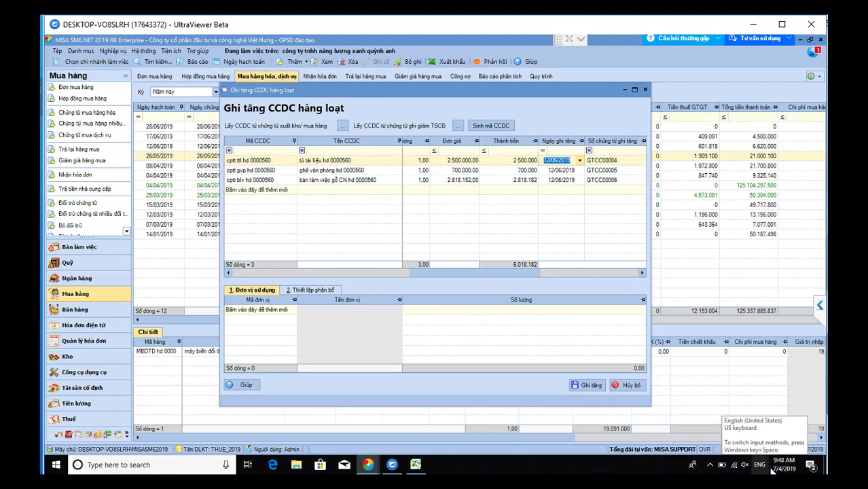
mouse_move(772, 471)
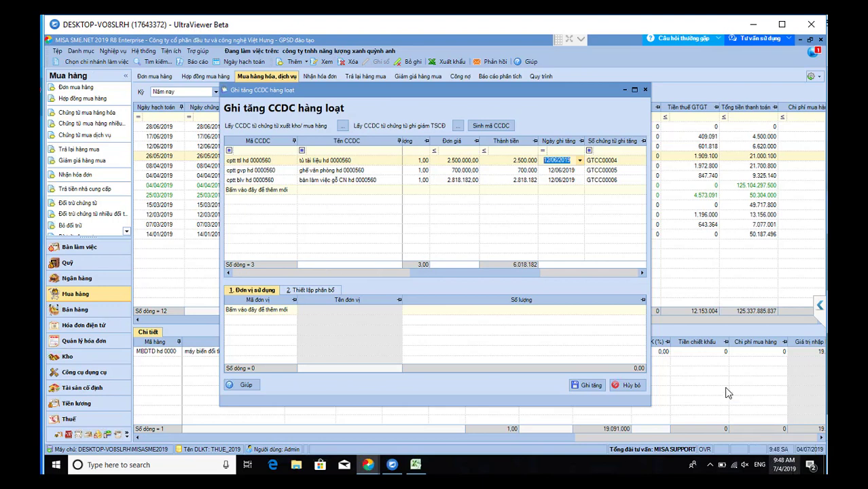
left_click(563, 170)
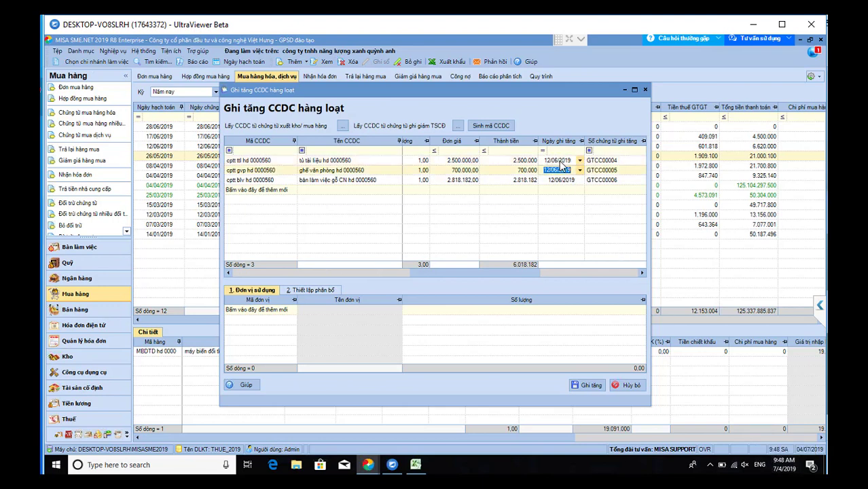
left_click(561, 161)
left_click(561, 170)
left_click(561, 161)
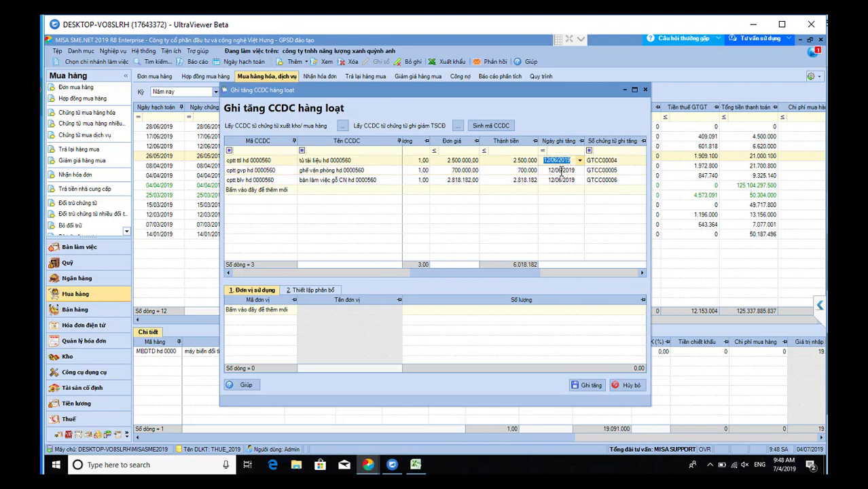
left_click(561, 170)
left_click(560, 180)
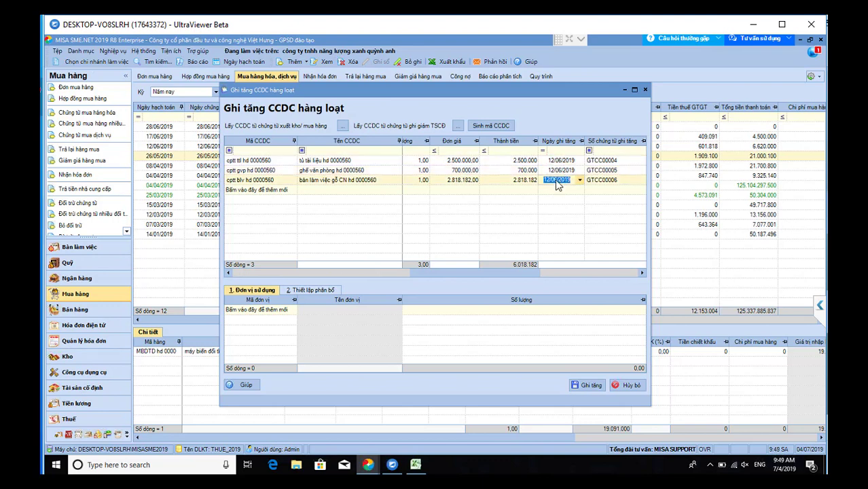
left_click(533, 274)
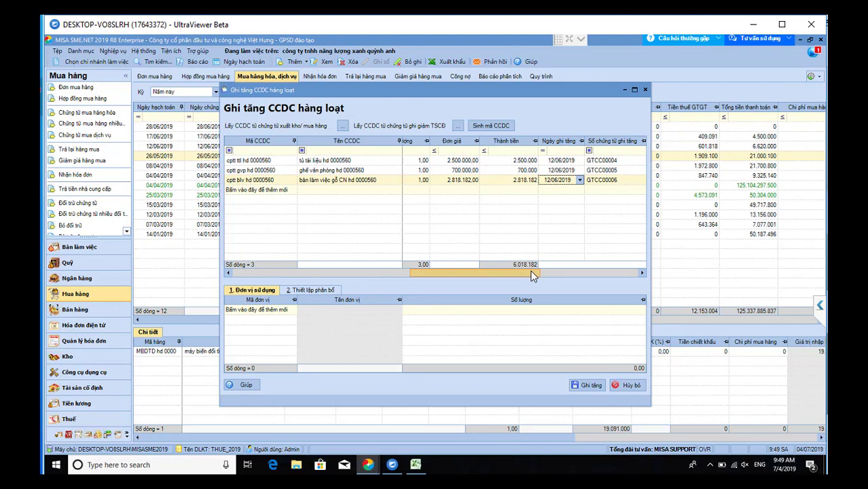
Step: Set Số kỳ phân bổ to 12 for tủ tài liệu, 12 for ghế văn phòng and 18 for bàn làm việc gỗ CN
left_click_drag(533, 275, 581, 271)
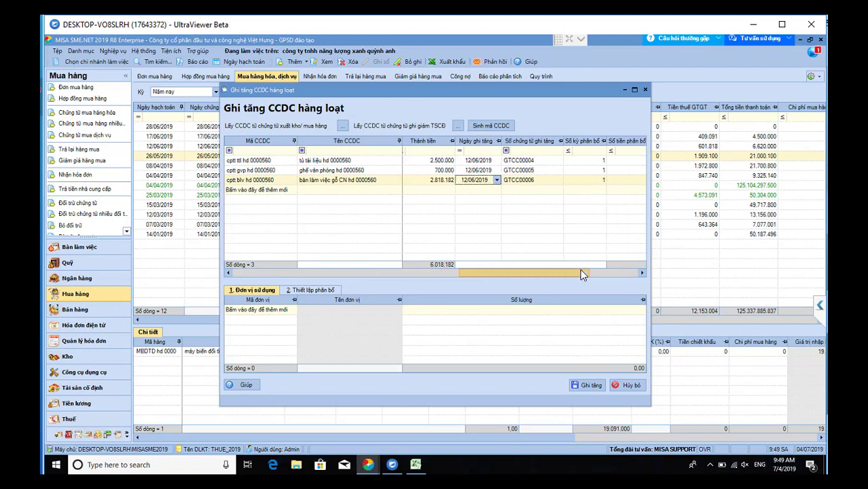
left_click(592, 161)
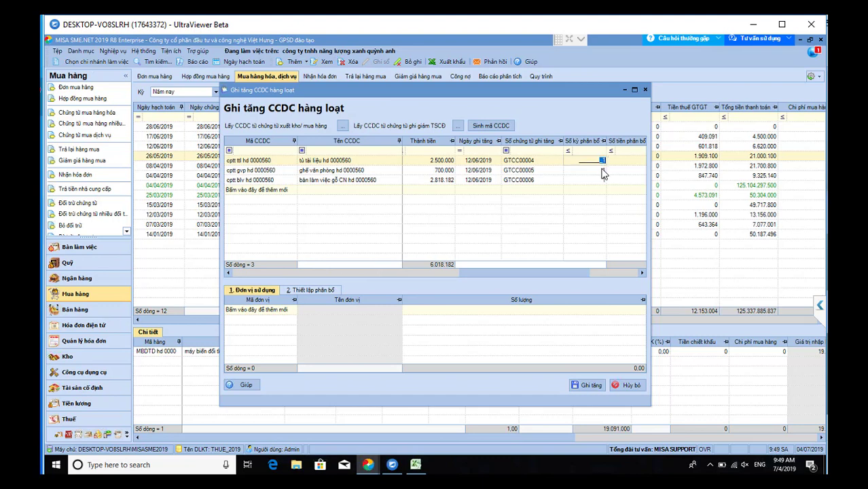
left_click(601, 171)
left_click(601, 180)
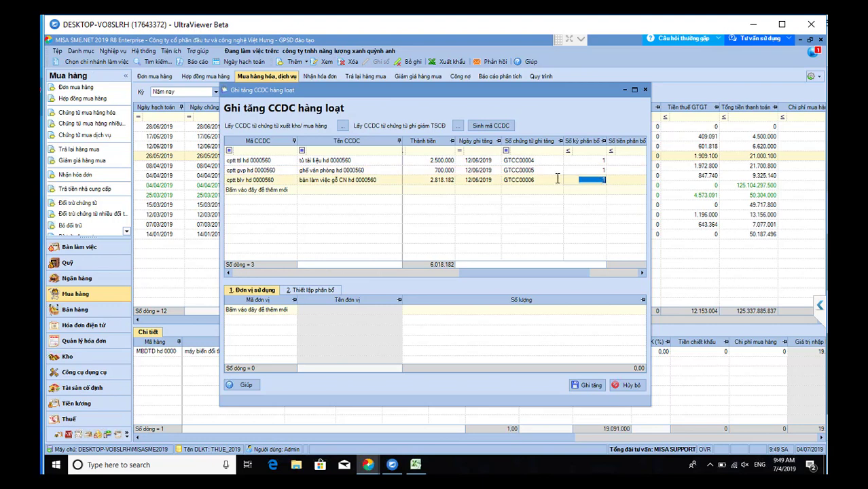
left_click(445, 160)
left_click(604, 161)
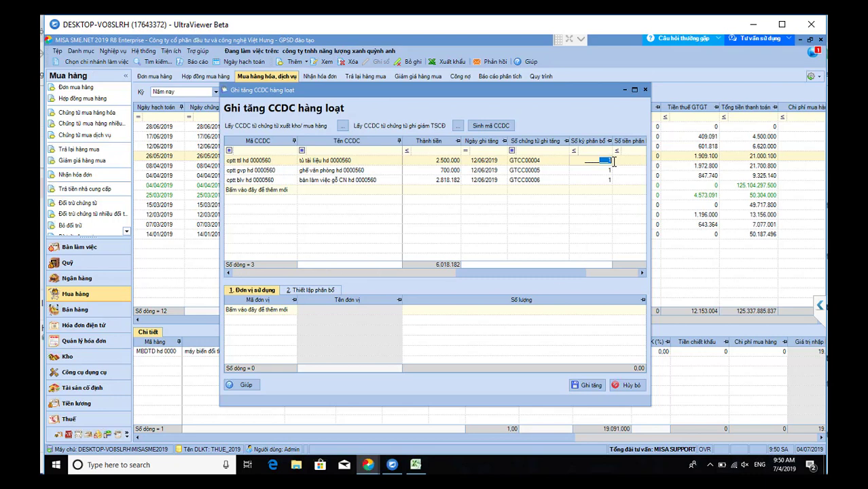
left_click_drag(565, 270, 571, 272)
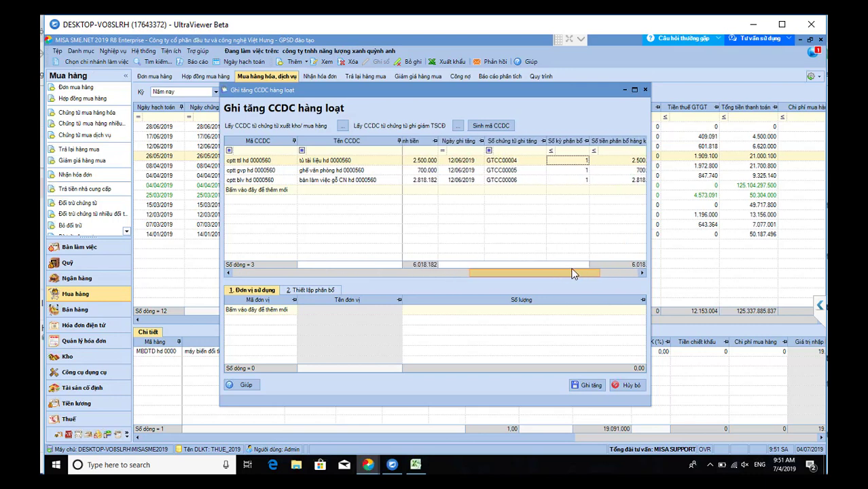
left_click(578, 161)
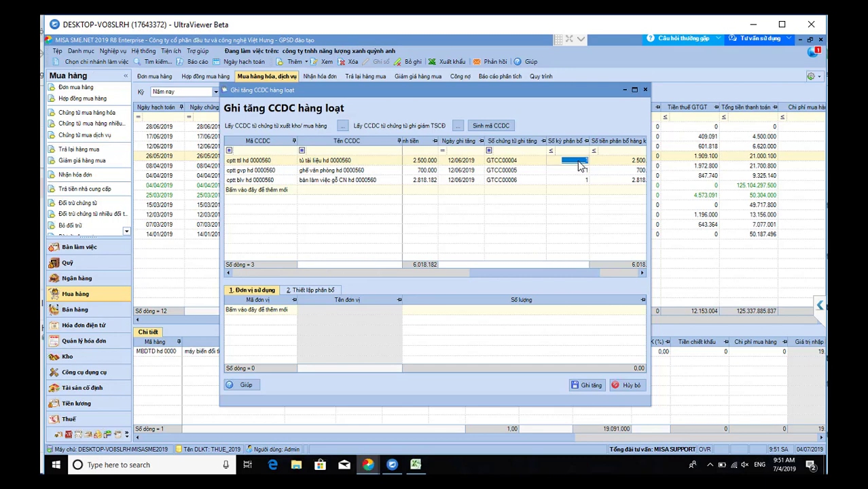
type("12")
key("Down")
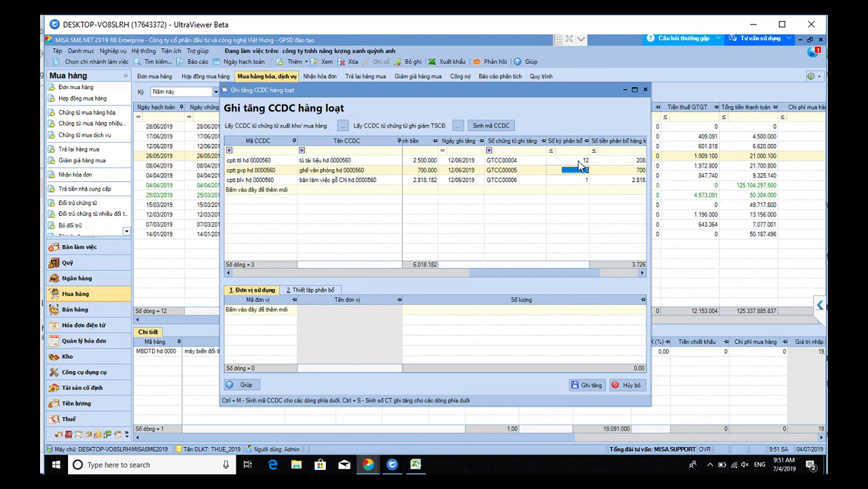
type("2")
key("Down")
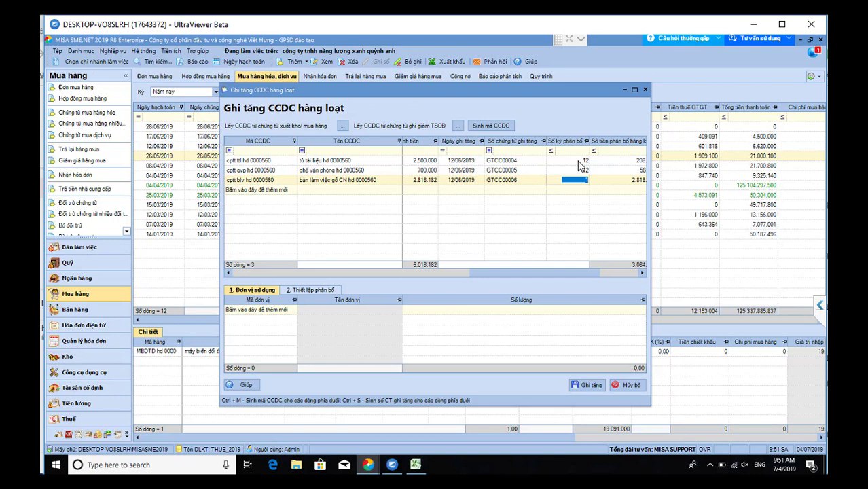
type("18")
key("Down")
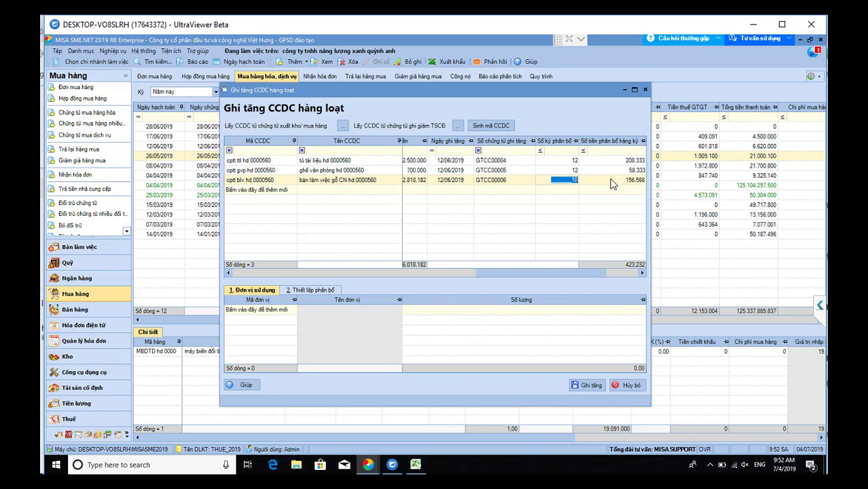
Step: Review the allocation periods, the amount allocated per period and the names of the three CCDC items
left_click(611, 181)
left_click(572, 180)
left_click(571, 171)
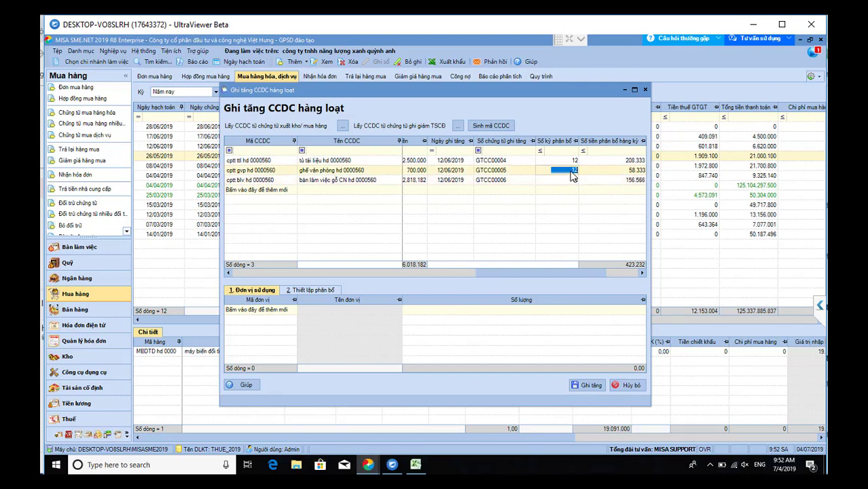
left_click(462, 161)
left_click(350, 162)
left_click(353, 170)
left_click(353, 180)
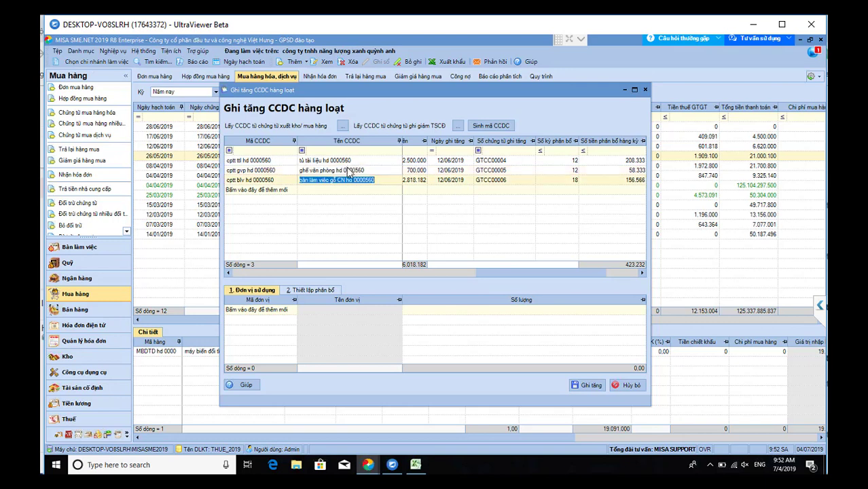
left_click(360, 162)
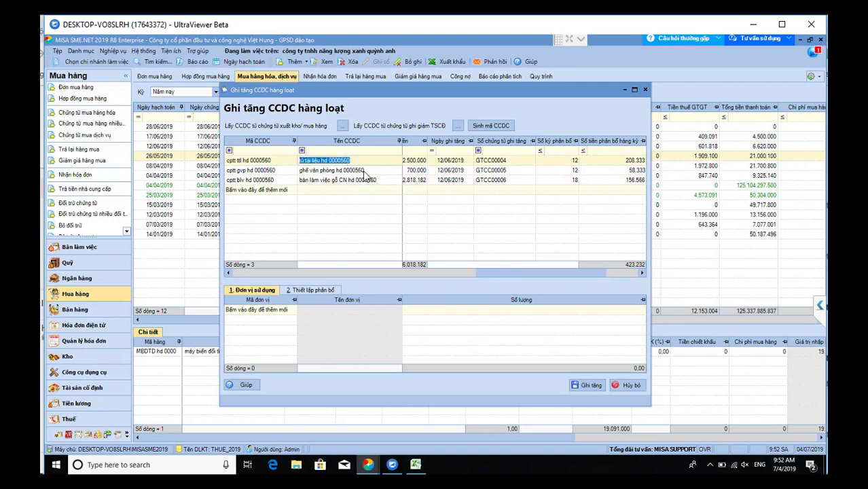
left_click(360, 170)
left_click(353, 180)
left_click(331, 162)
left_click(330, 171)
left_click(333, 162)
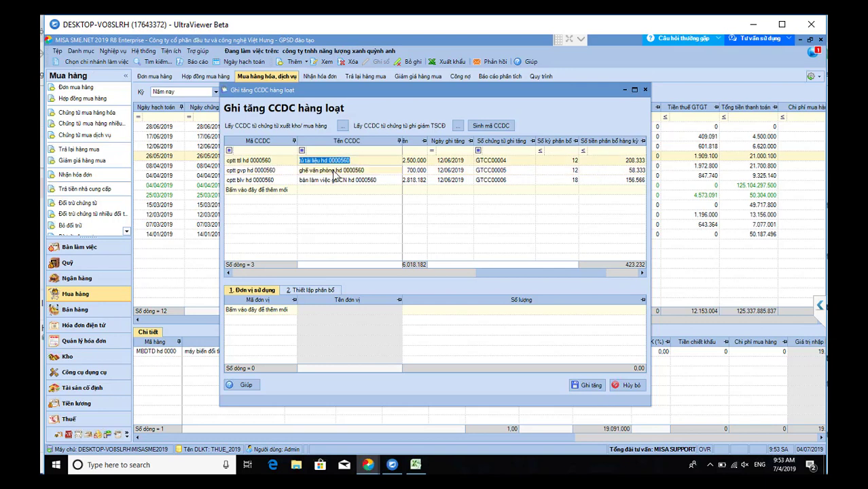
left_click(341, 170)
key("Up")
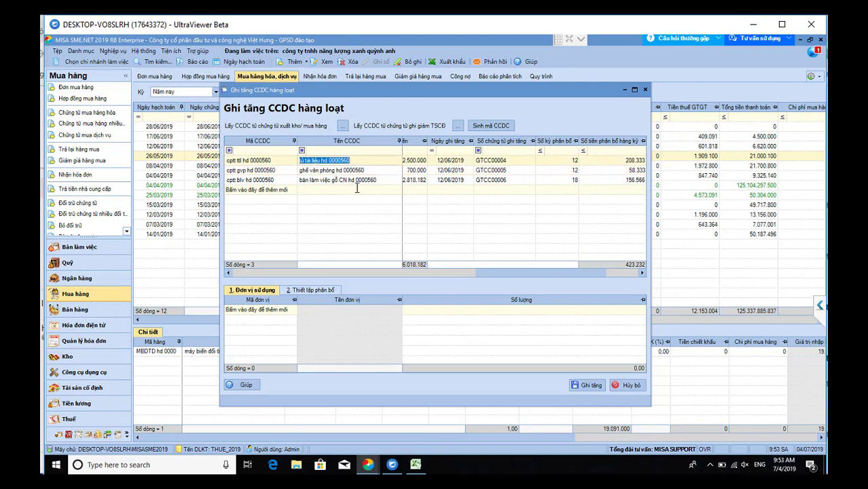
Step: Assign tủ tài liệu to the using unit PQL (Phòng quản lý) and check its allocation expense account
left_click(294, 309)
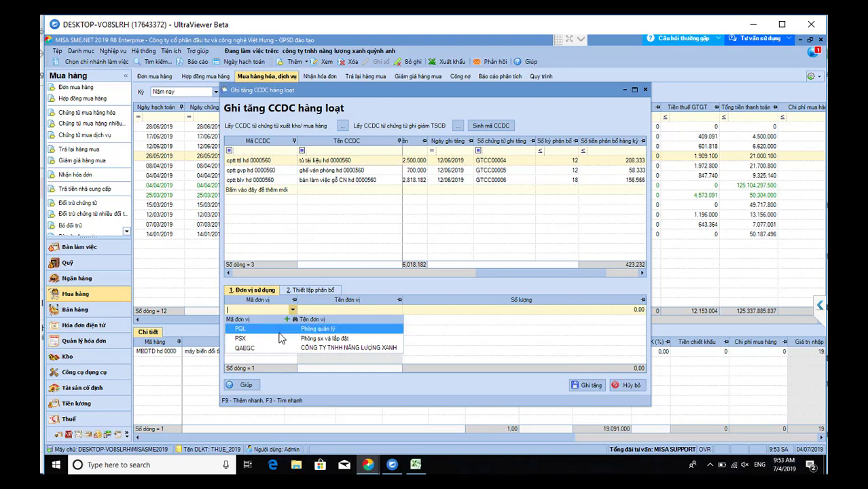
left_click(279, 332)
key("Tab")
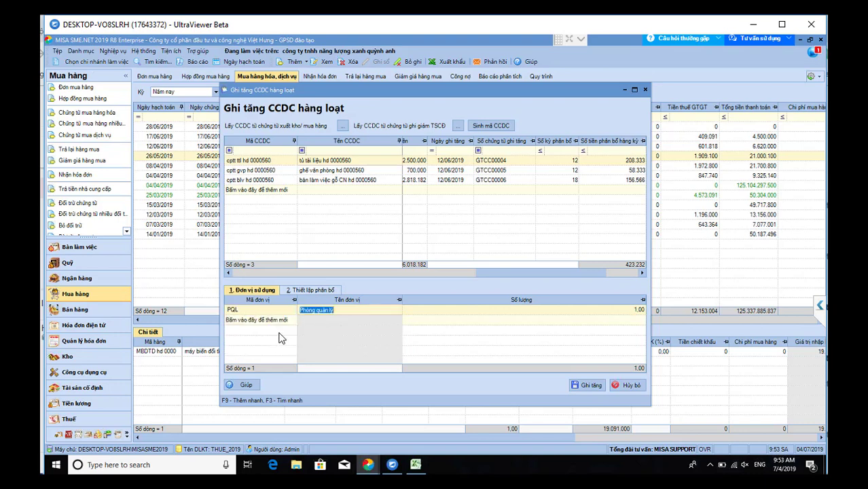
left_click(318, 291)
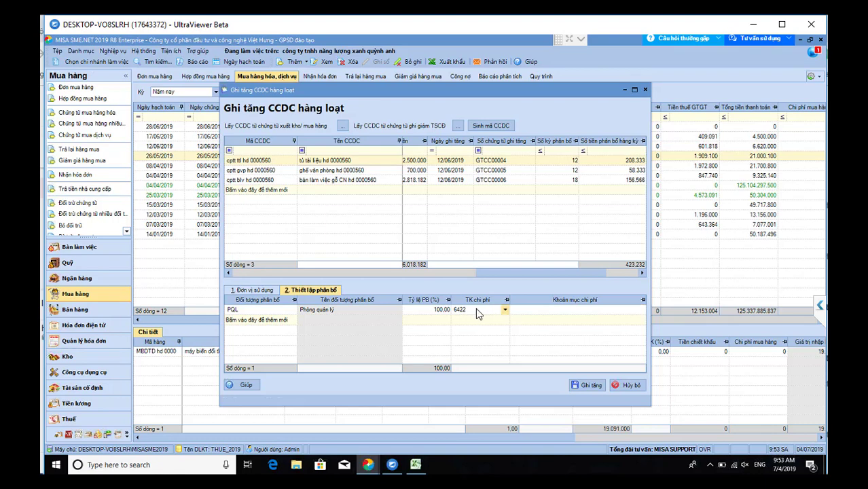
left_click(479, 313)
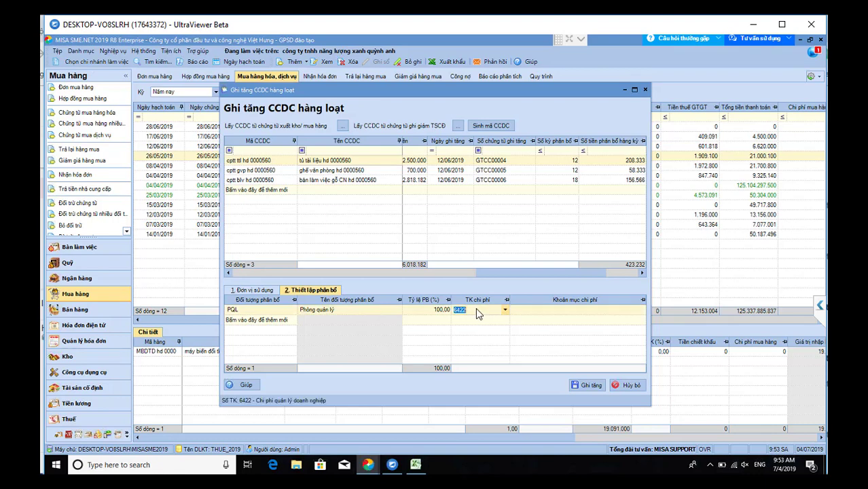
Step: Assign ghế văn phòng to the using unit PSX (Phòng sx và lắp đặt)
left_click(264, 170)
left_click(272, 290)
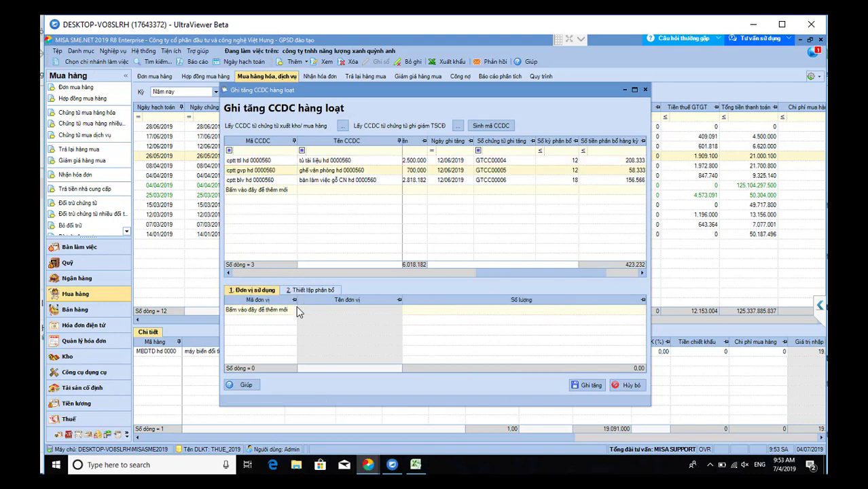
left_click(292, 309)
left_click(292, 310)
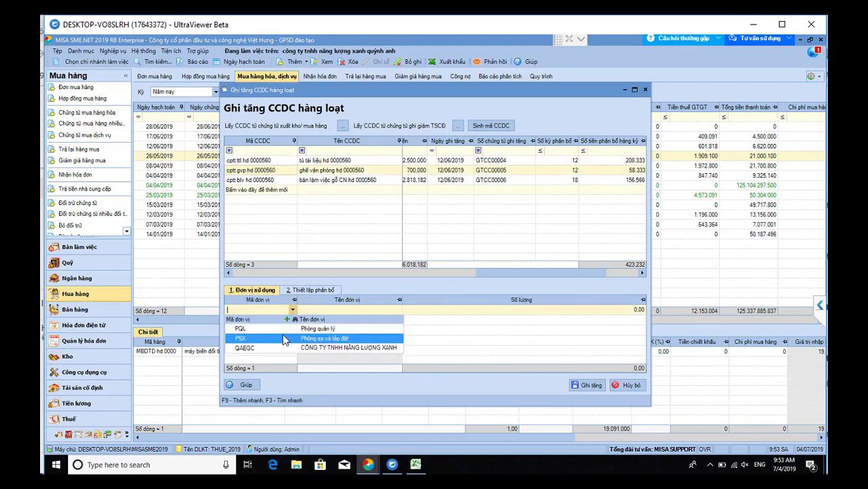
left_click(283, 336)
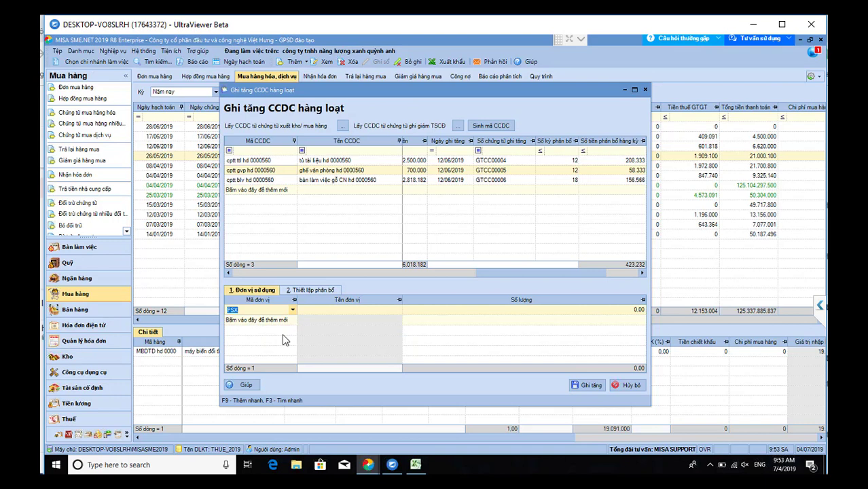
key("Tab")
Step: Set TK chi phí to 154 in the allocation setup of ghế văn phòng for PSX
left_click(319, 290)
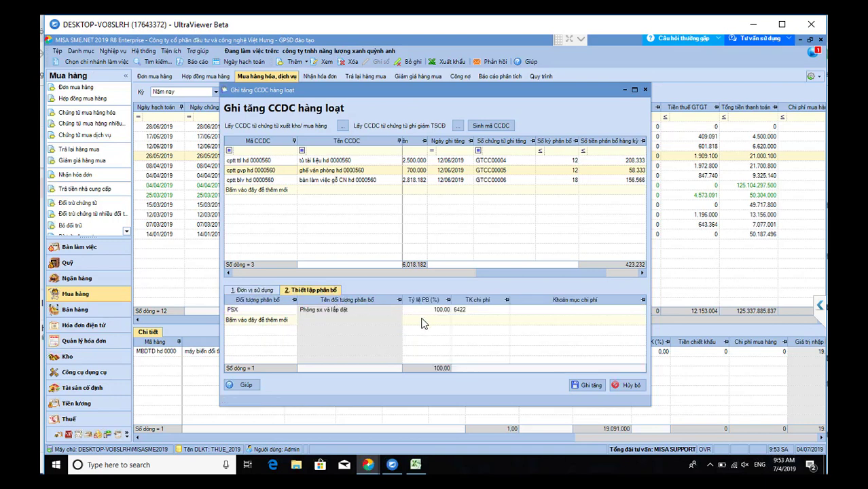
left_click(475, 309)
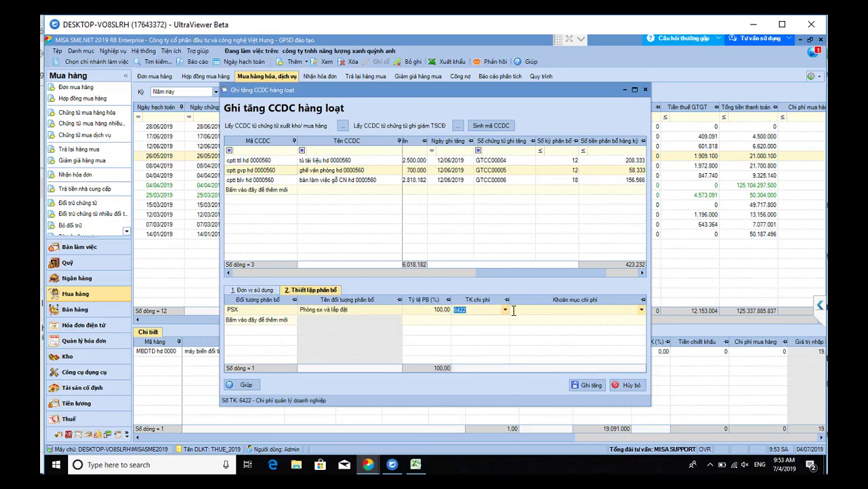
type("154")
key("Tab")
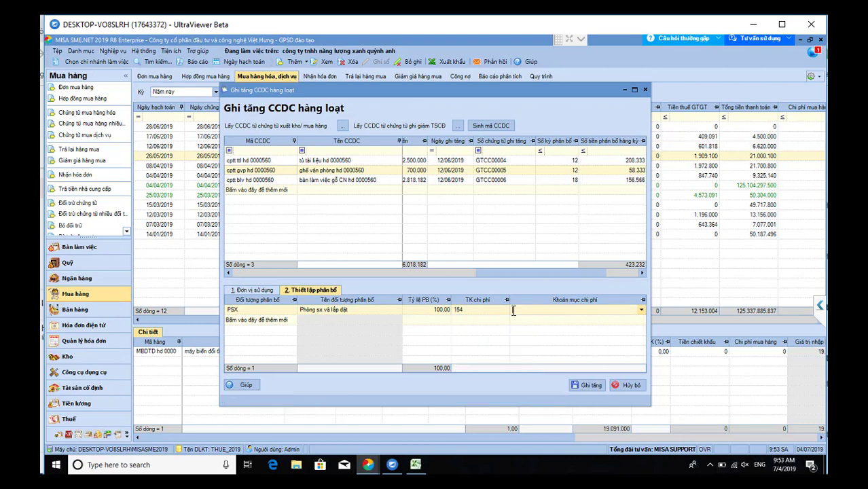
Step: Set Khoản mục chi phí to SXC.DCSX in the PSX allocation setup of ghế văn phòng
type("SXC")
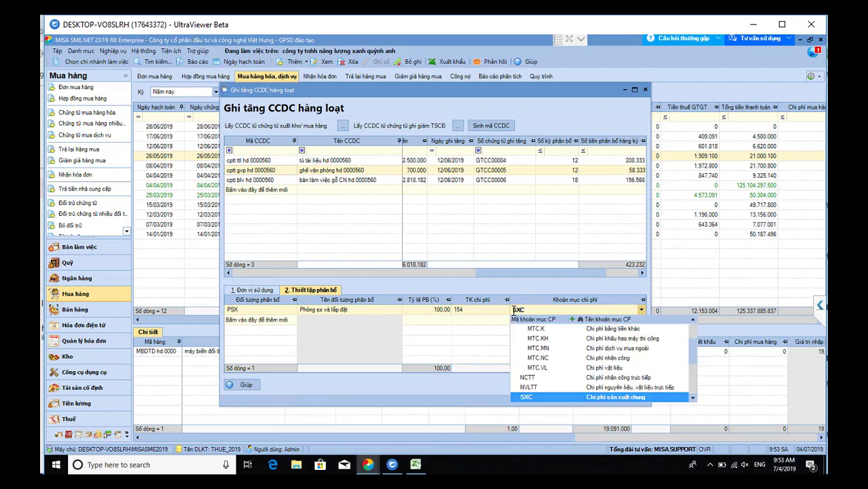
type(".DC")
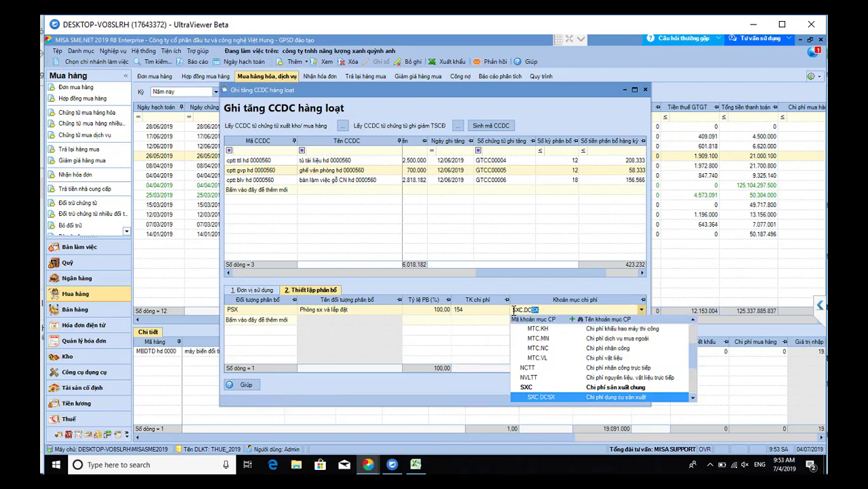
type("SX")
key("Return")
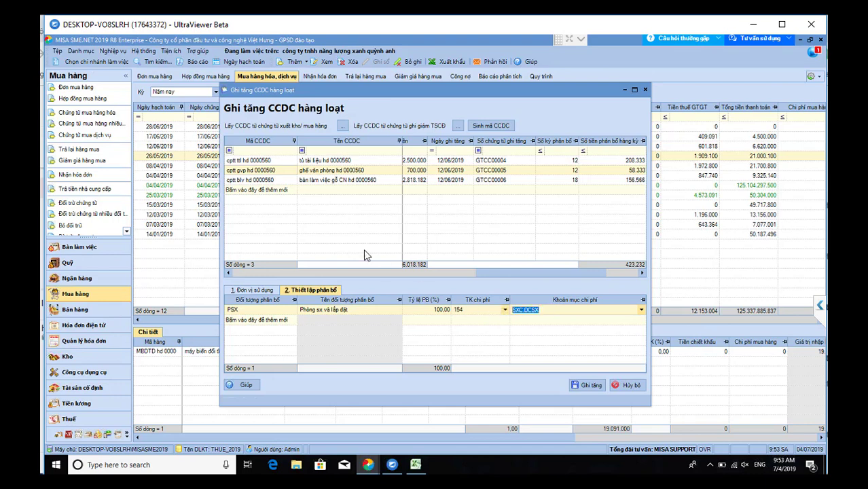
Step: Change the using unit of ghế văn phòng to PQL (Phòng quản lý) and check its allocation setup
left_click(252, 290)
left_click(293, 311)
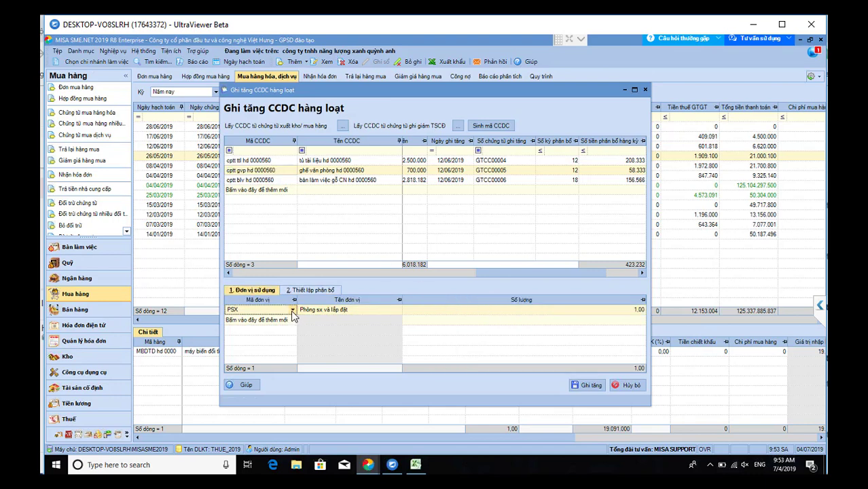
left_click(273, 338)
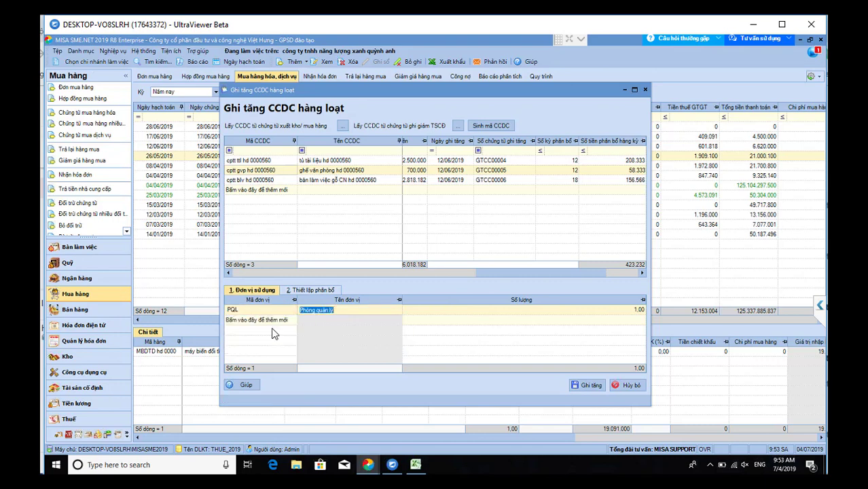
left_click(316, 290)
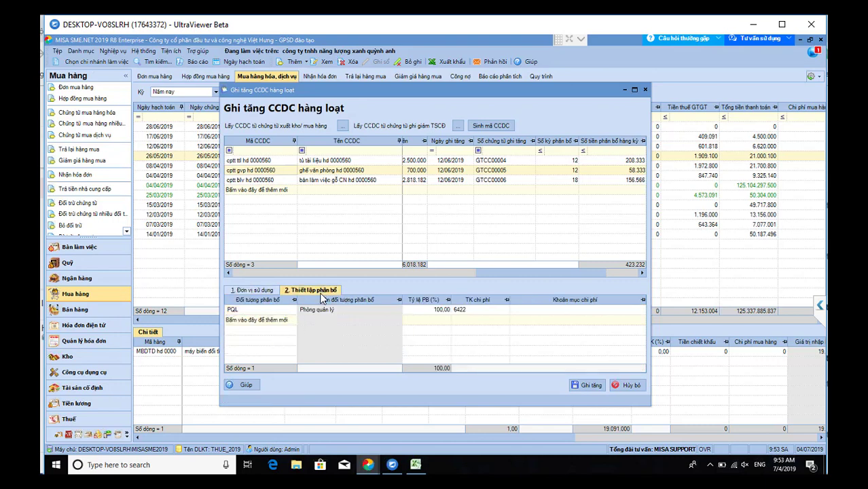
Step: Assign bàn làm việc gỗ CN to the using unit PQL (Phòng quản lý) and check its allocation setup
left_click(254, 290)
left_click(260, 181)
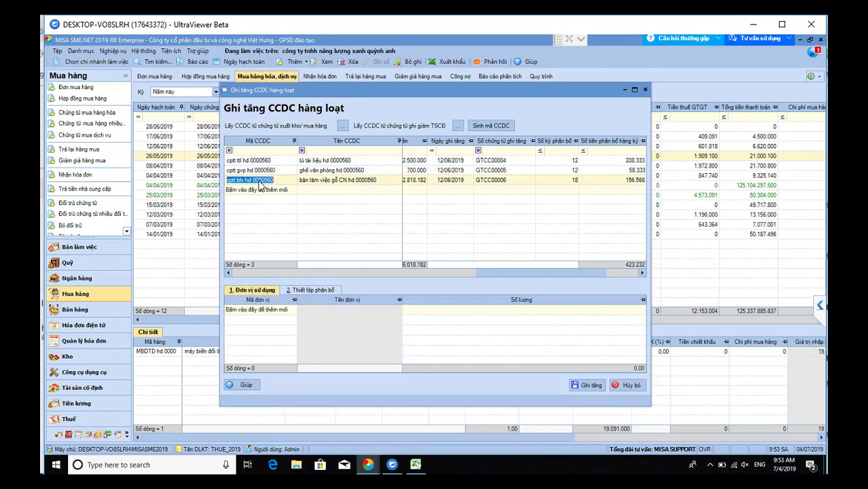
left_click(292, 310)
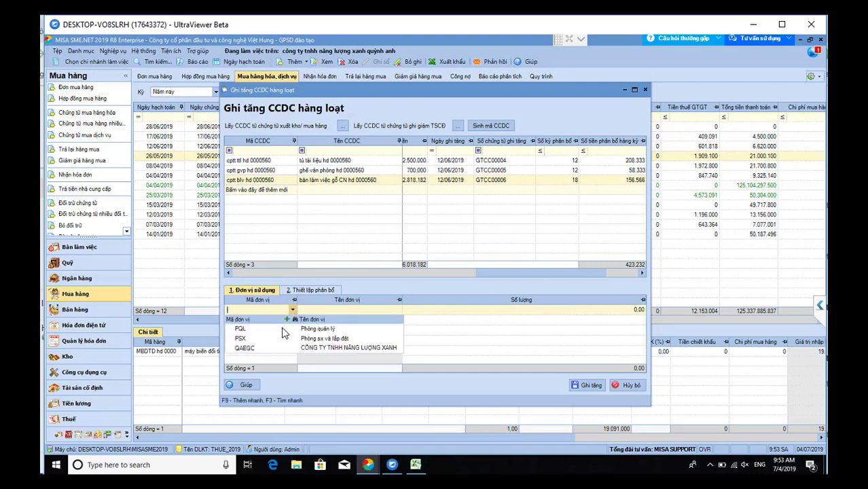
left_click(284, 334)
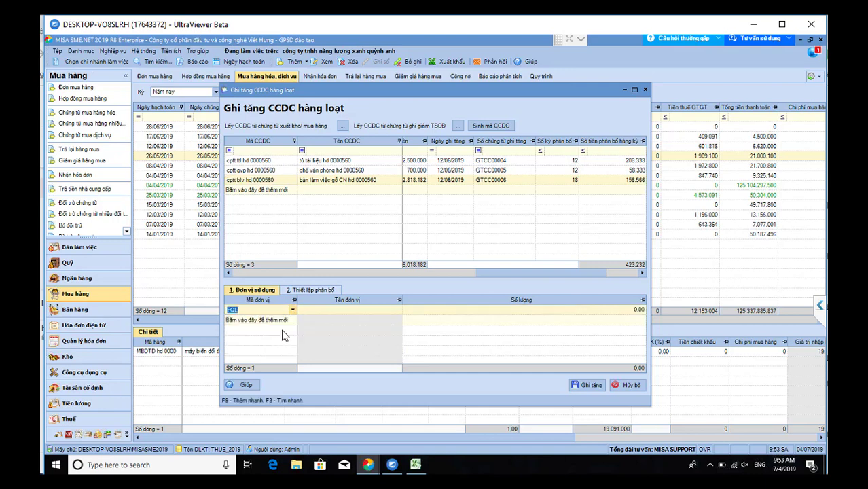
left_click(312, 290)
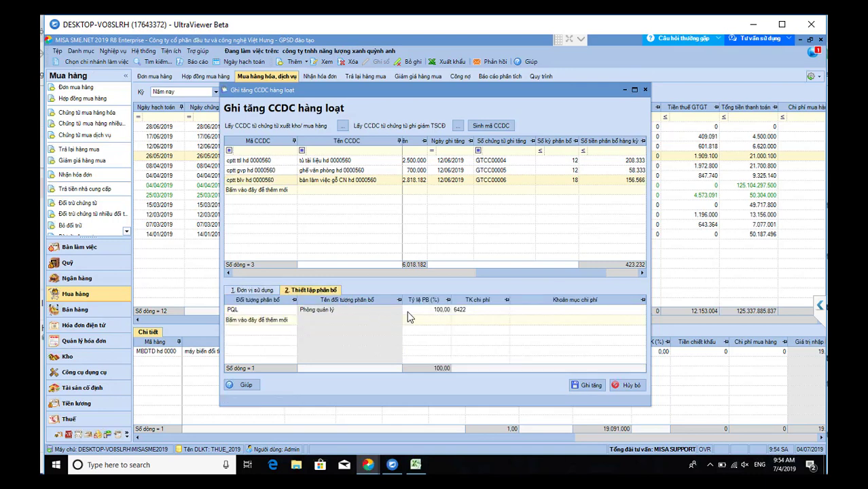
Step: Check the using unit of tủ tài liệu and record the batch increase of the three CCDC items
left_click(261, 161)
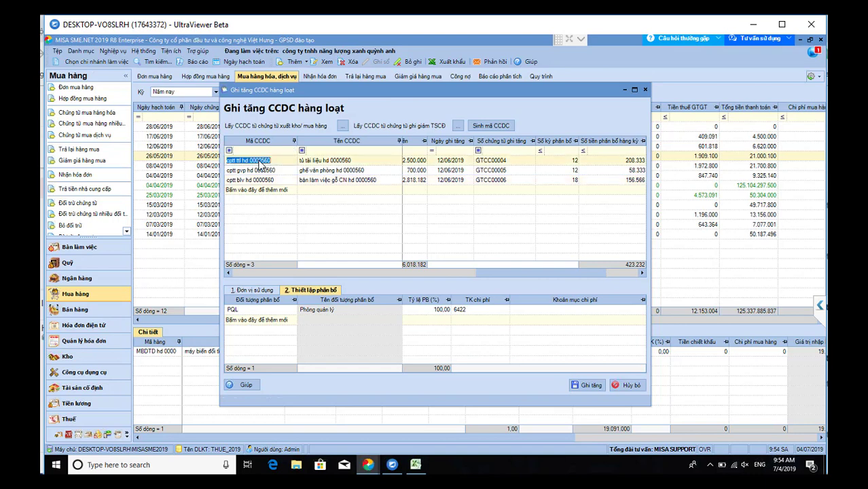
left_click(269, 291)
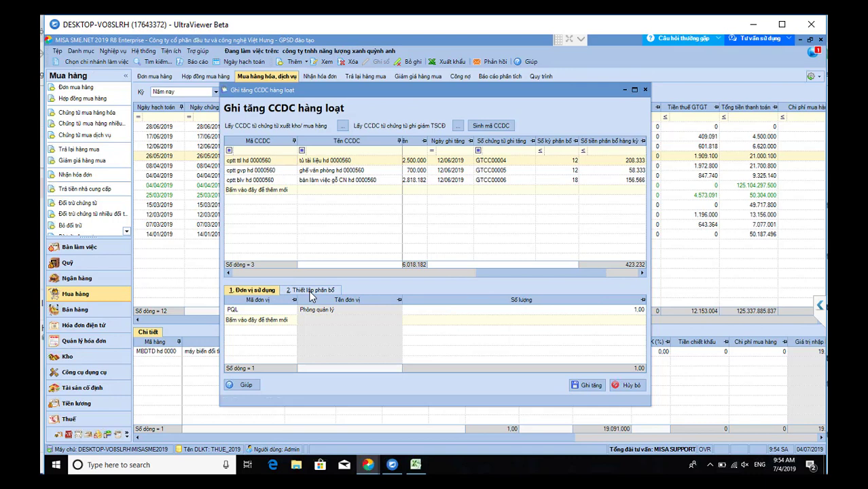
left_click(589, 385)
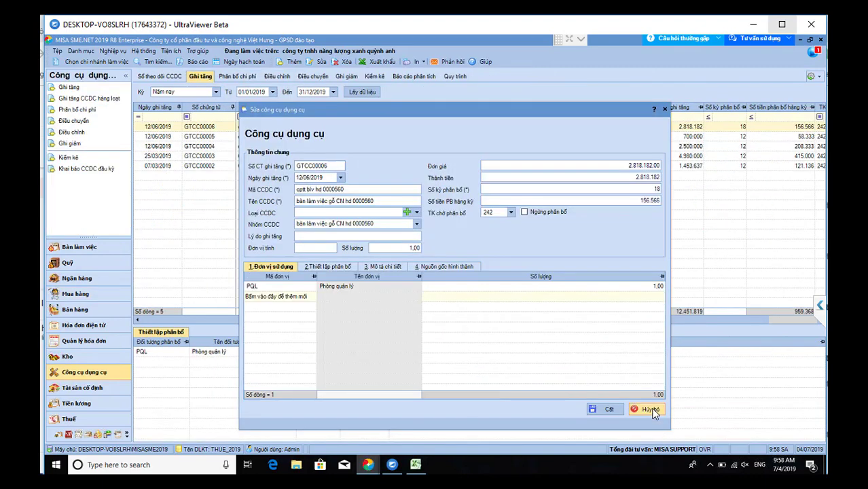
Step: Close the GTCC00006 record without changes and review the allocation setups of GTCC00005, GTCC00003 and GTCC00002 in the increase list
left_click(652, 411)
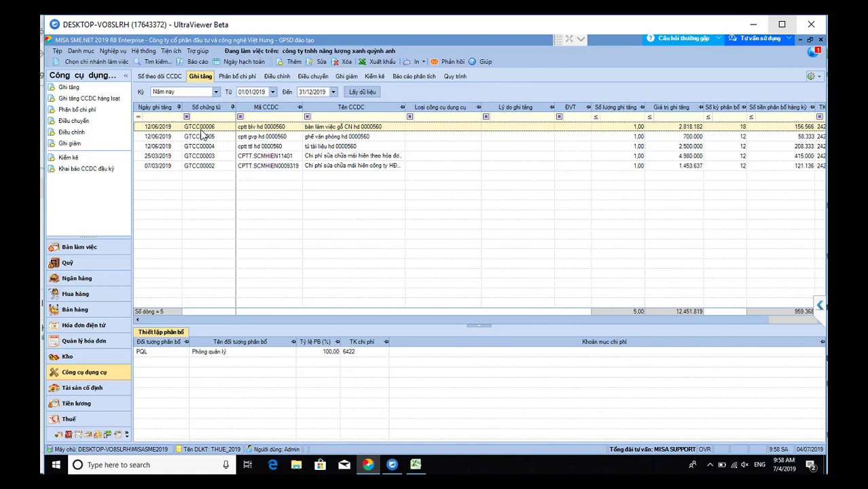
left_click(263, 138)
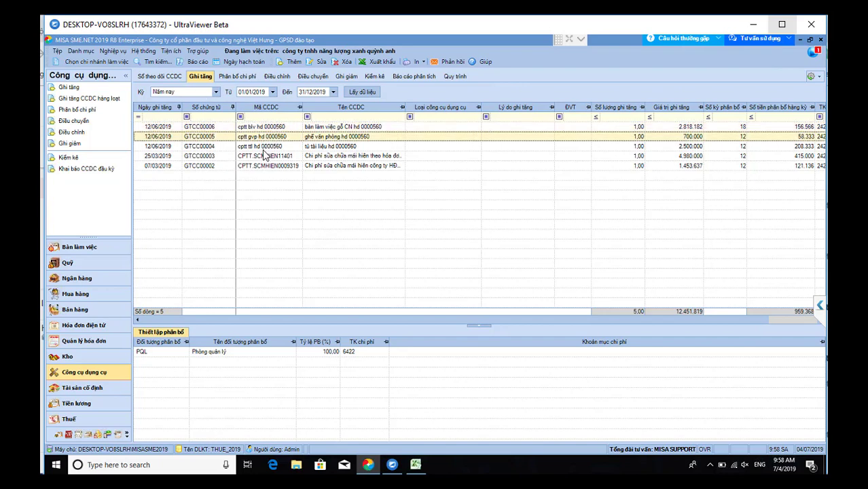
left_click(265, 156)
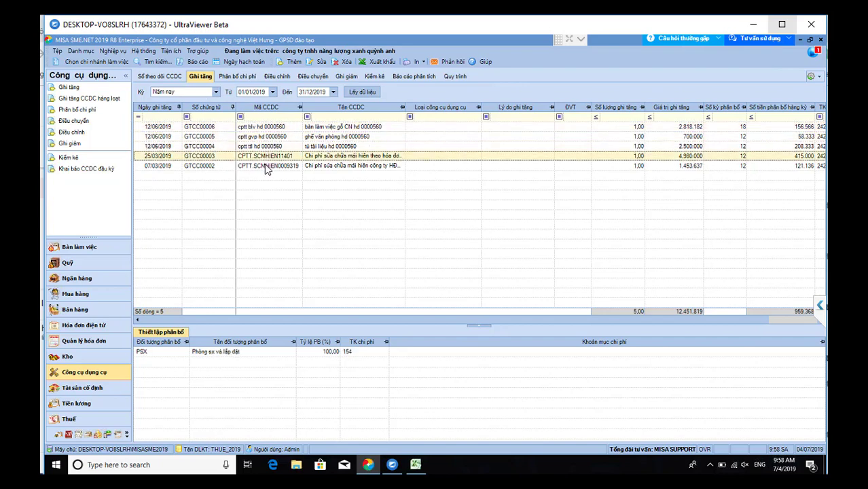
left_click(267, 165)
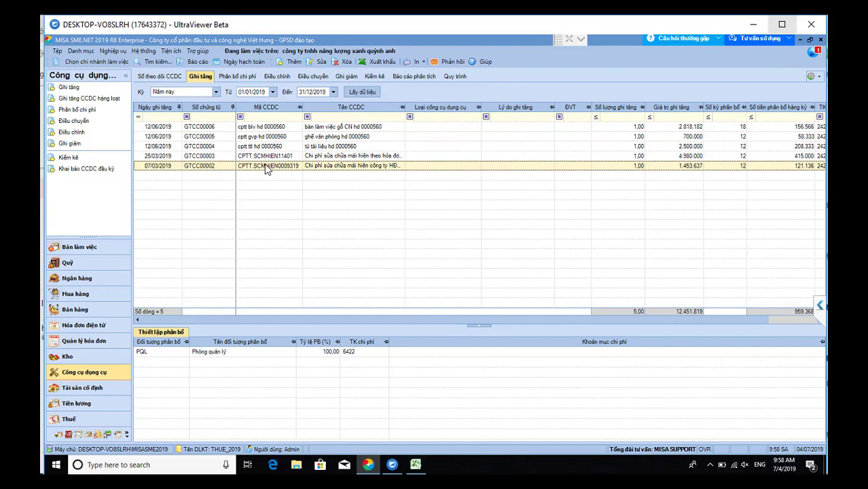